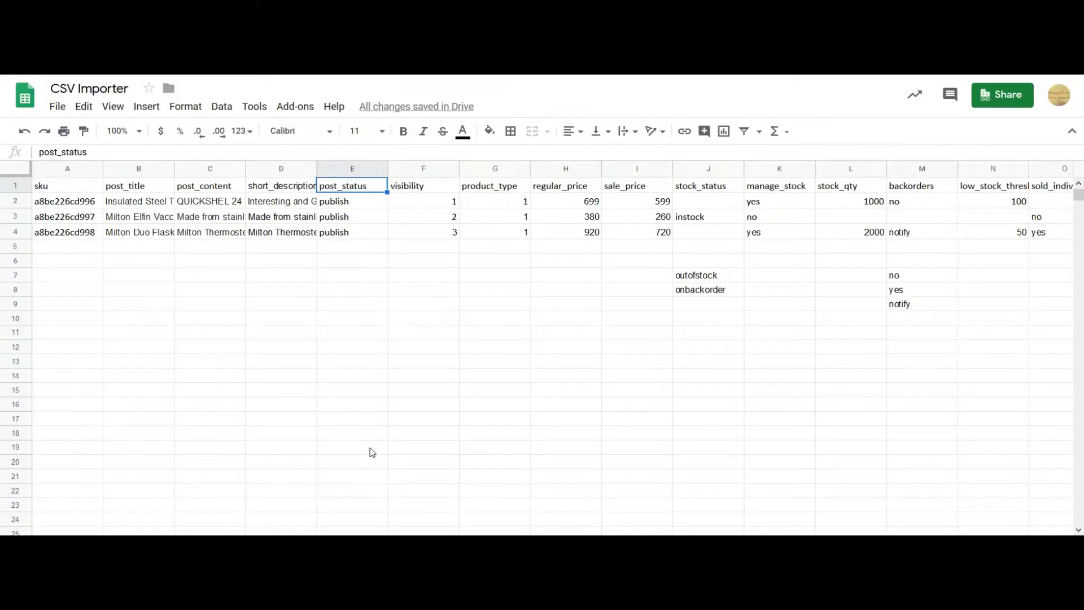
- Go over the sku, post_title, post_content, short_description, post_status and visibility column headings
left_click(77, 189)
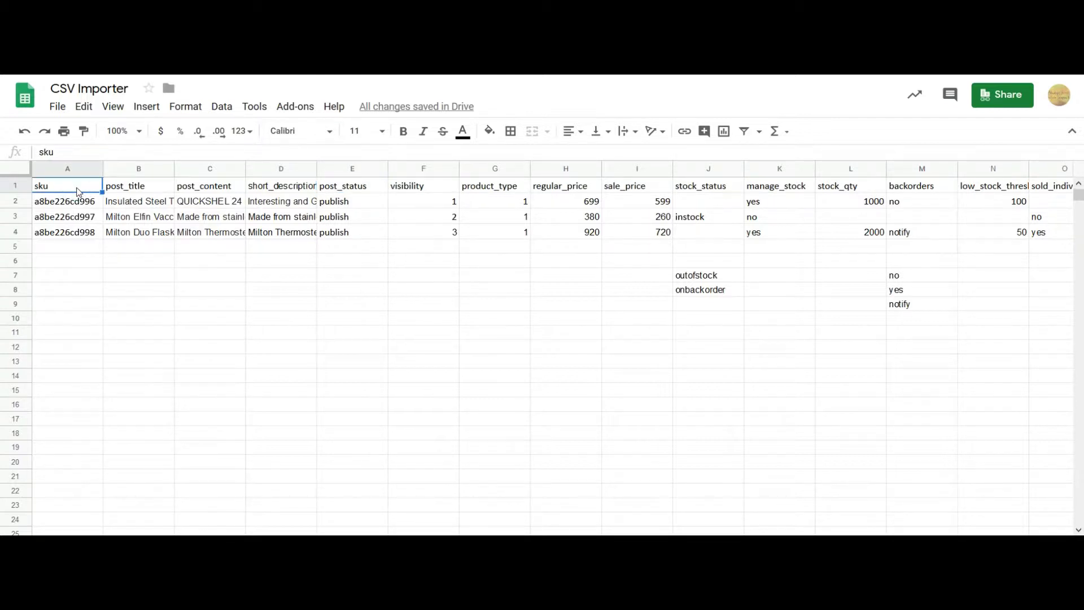
left_click(144, 187)
left_click(215, 188)
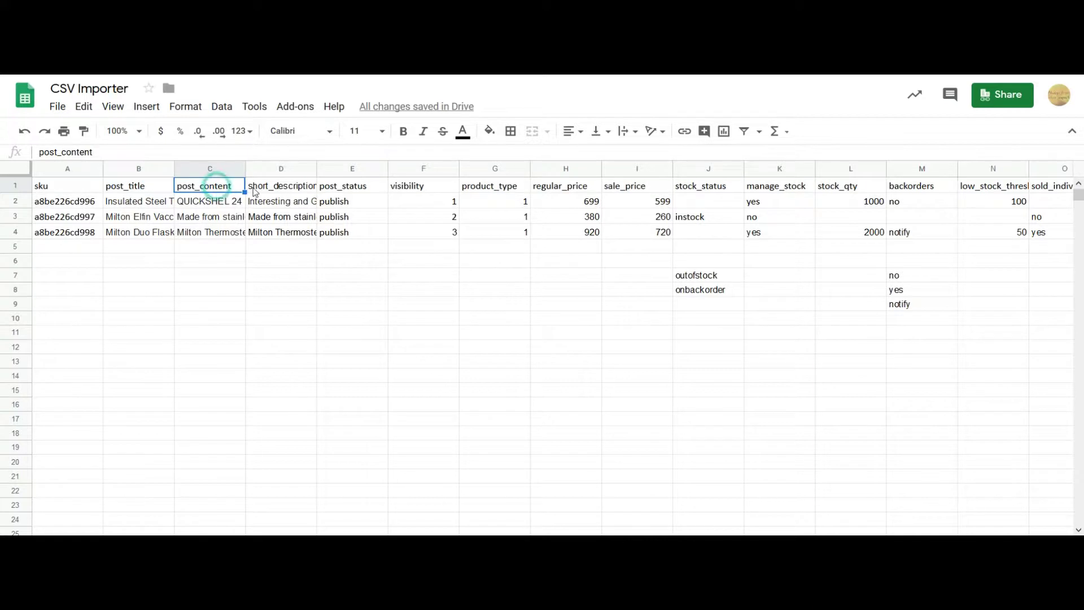
left_click(269, 189)
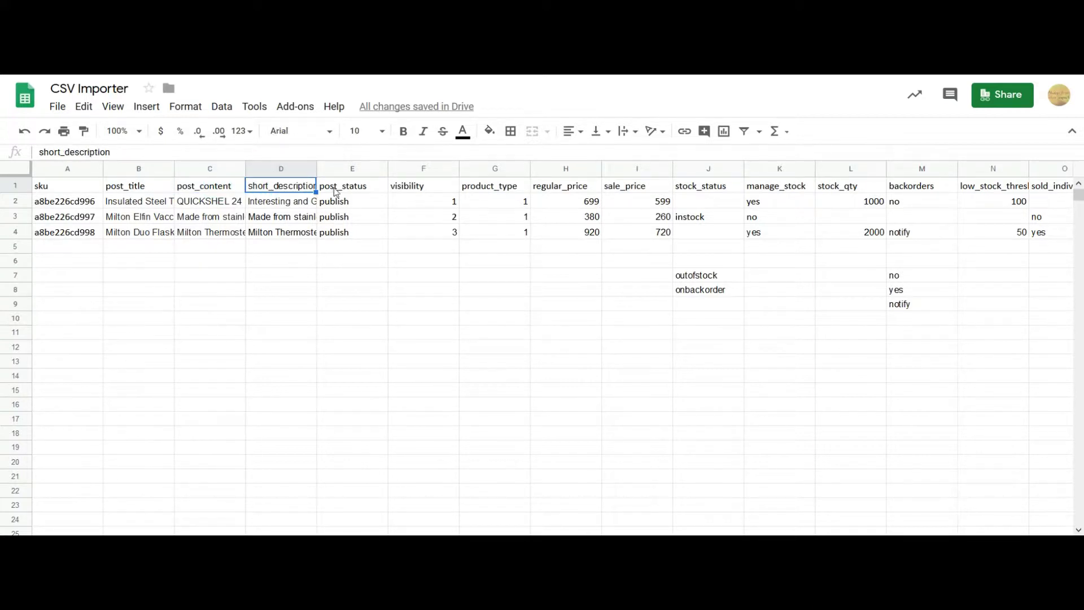
left_click(350, 190)
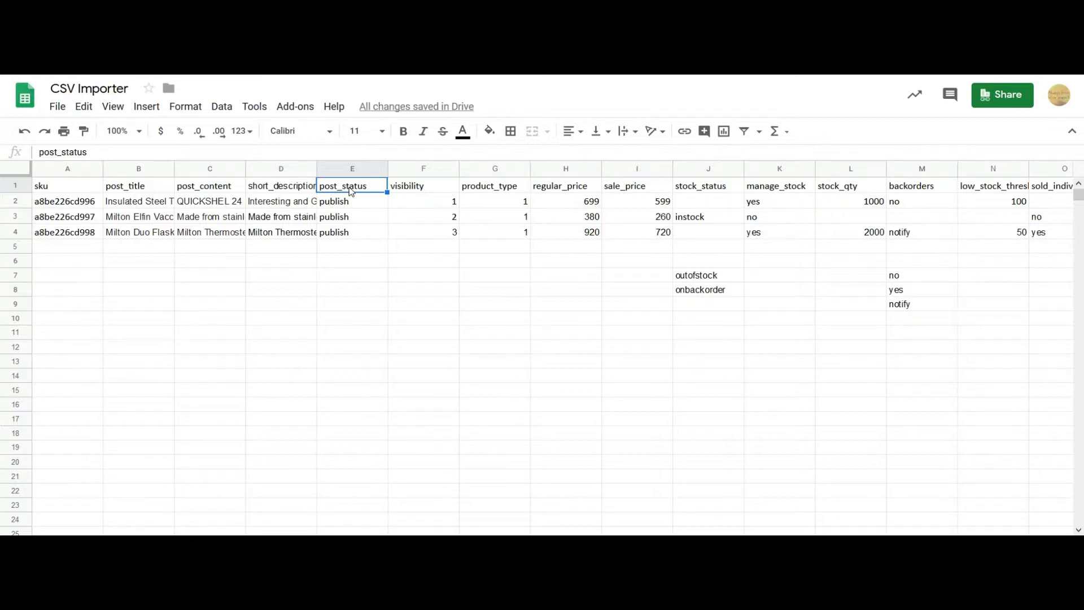
left_click(410, 195)
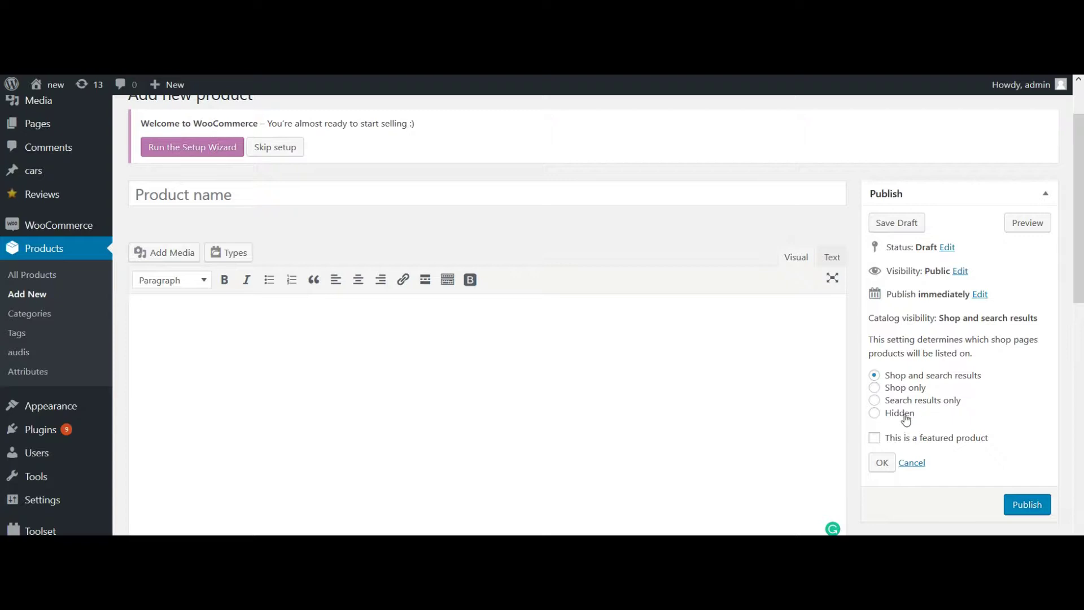
- Compare the sheet's product_type column with WooCommerce's product type list, leaving Simple product selected
key("ctrl+Tab")
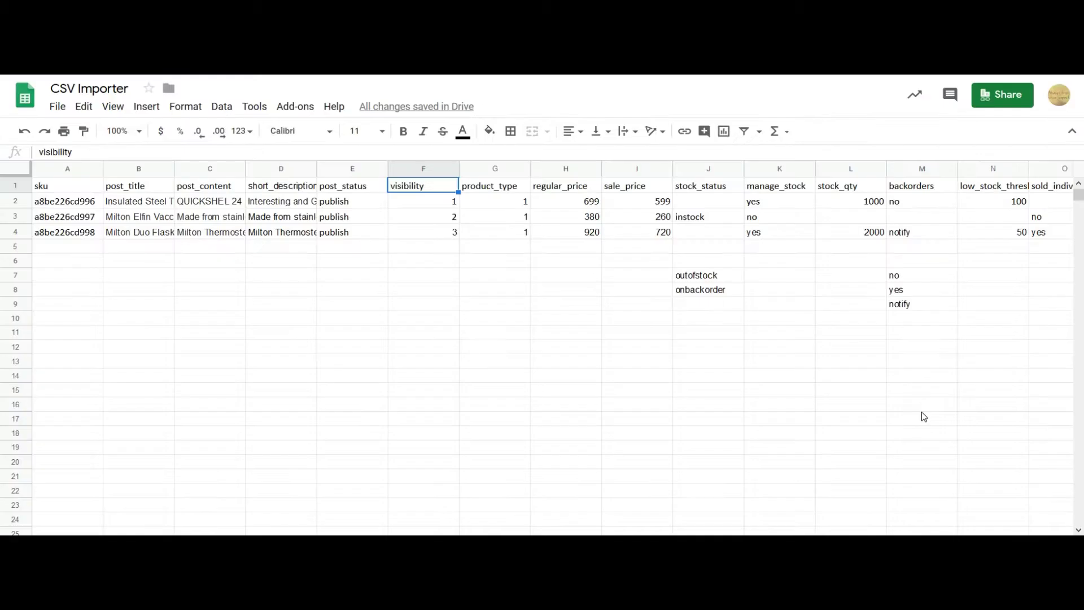
left_click(497, 189)
key("ctrl+shift+Tab")
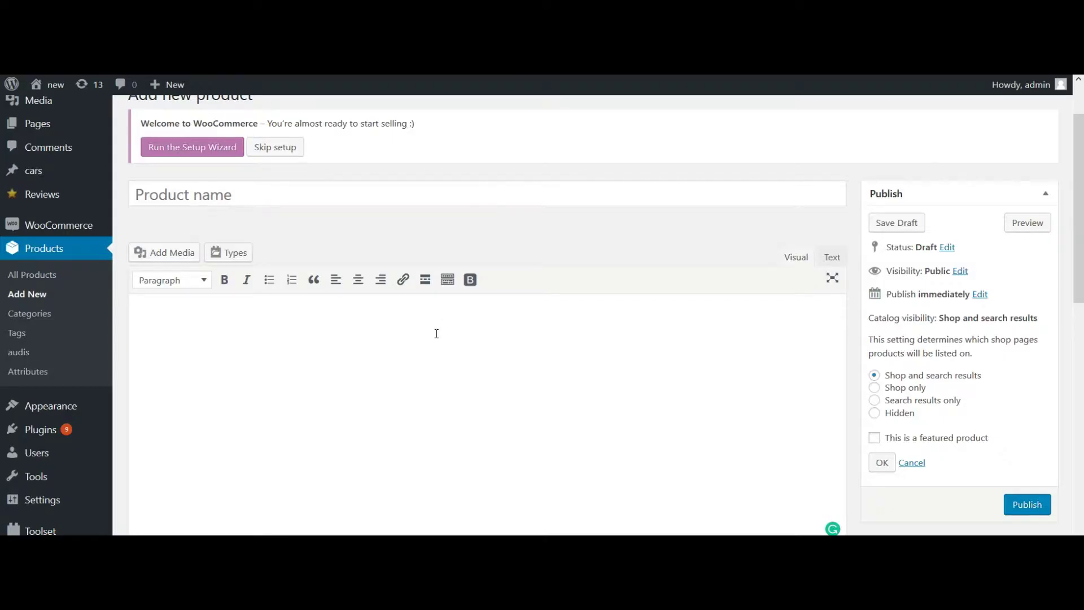
scroll(437, 333, "down", 3)
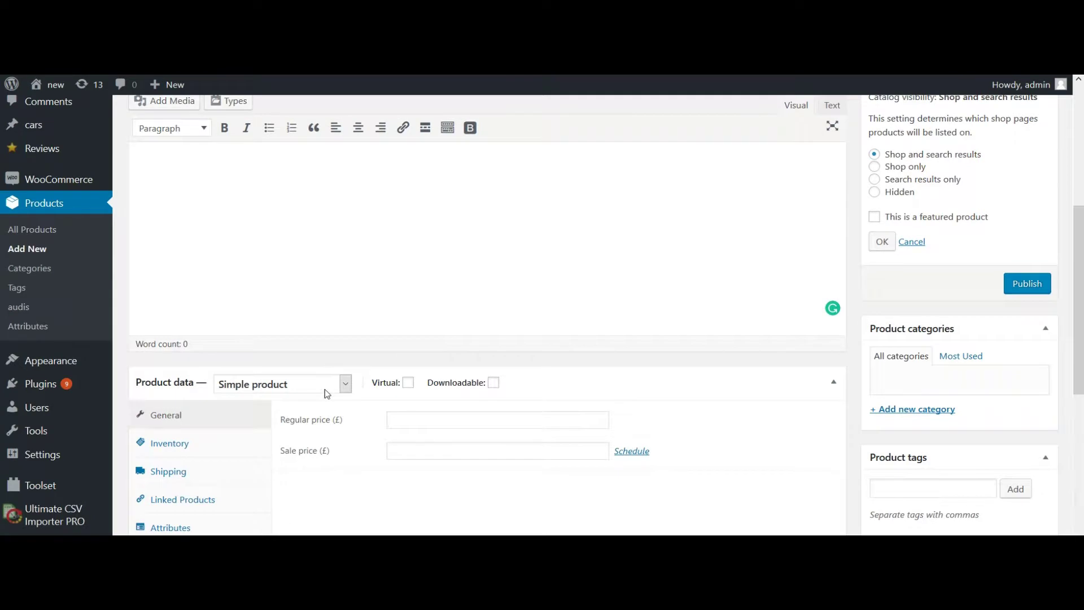
left_click(324, 389)
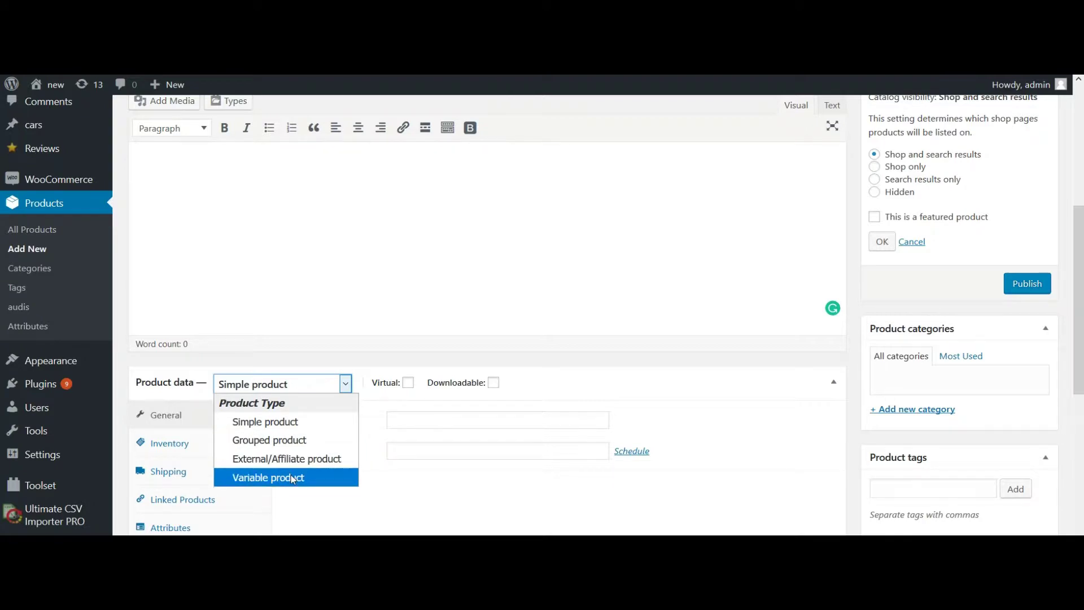
left_click(301, 428)
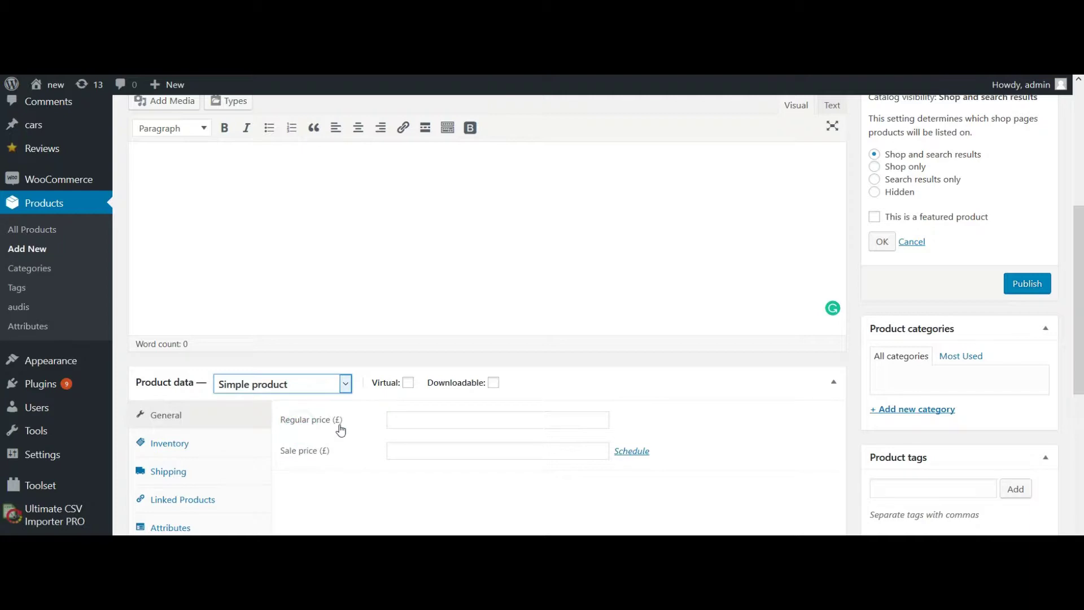
key("alt+Tab")
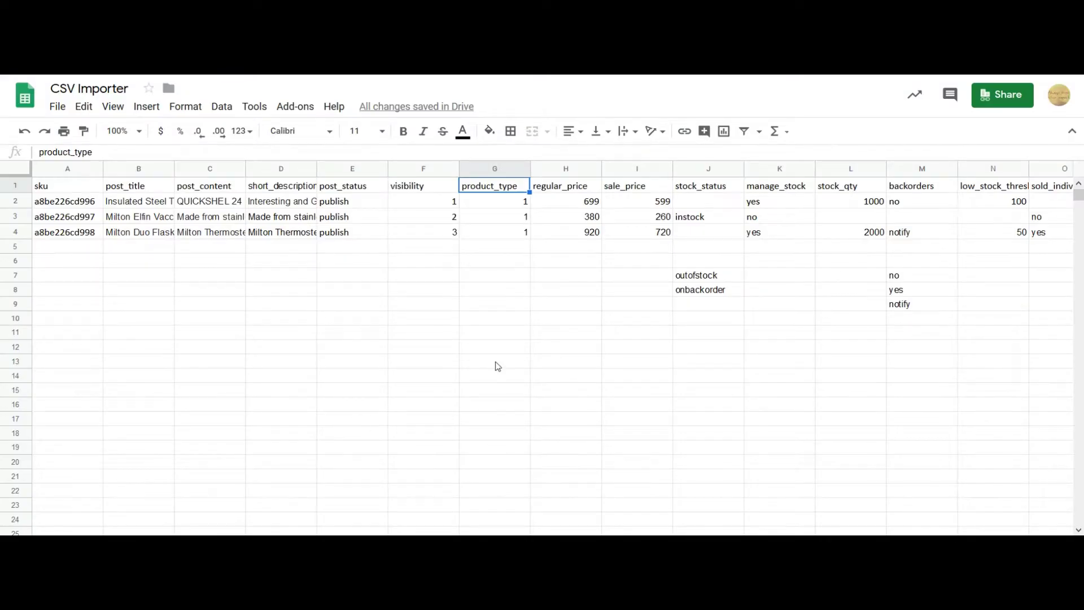
left_click(573, 189)
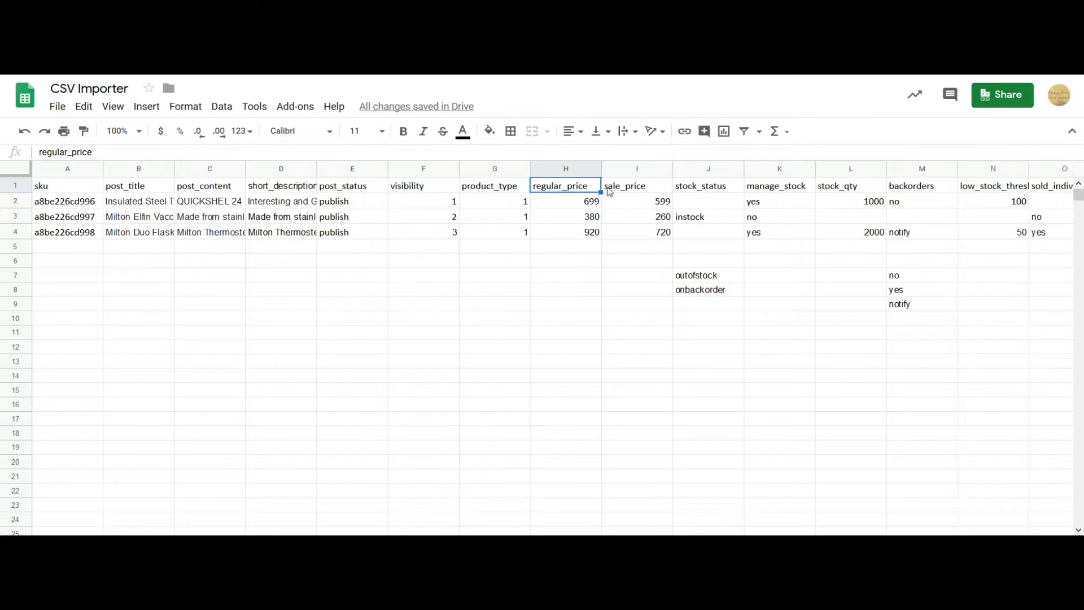
left_click(636, 187)
left_click(703, 189)
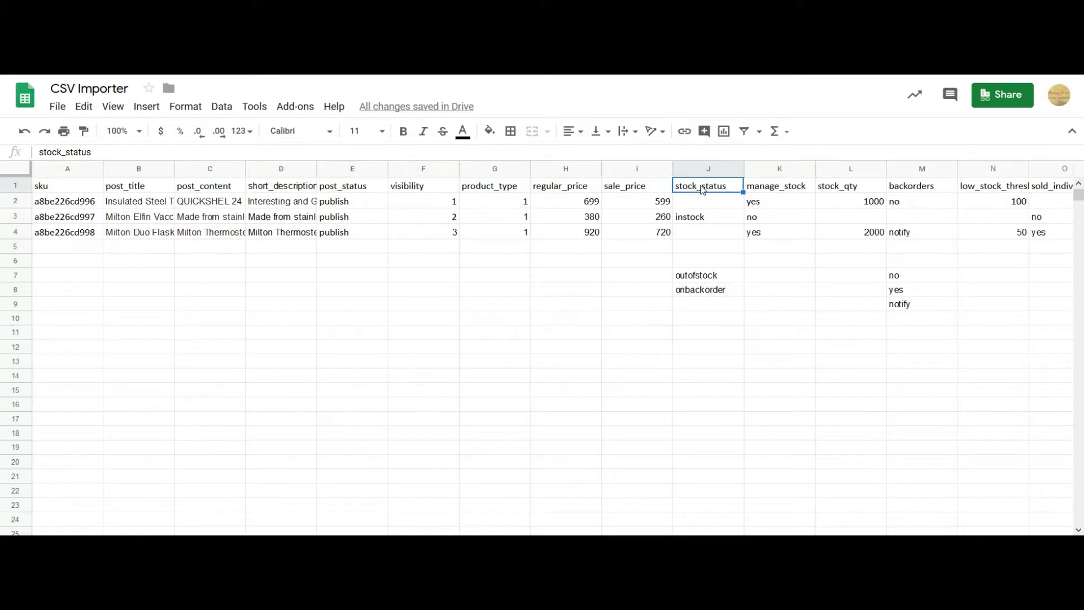
left_click(712, 278)
left_click(721, 293)
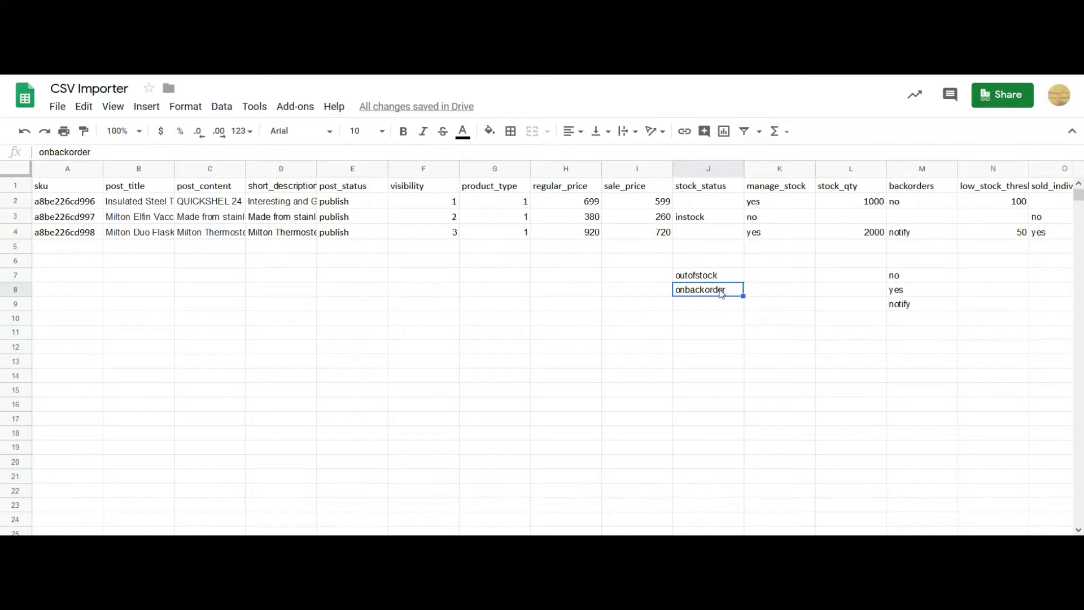
left_click(784, 191)
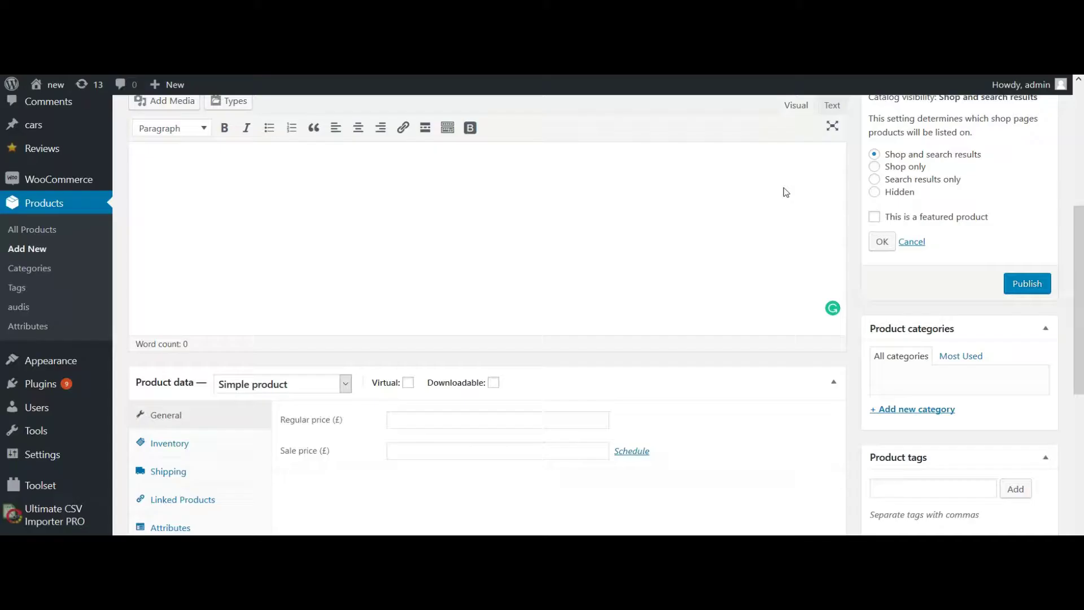
- Tick Manage stock? under Inventory and show the Allow backorders options
left_click(207, 447)
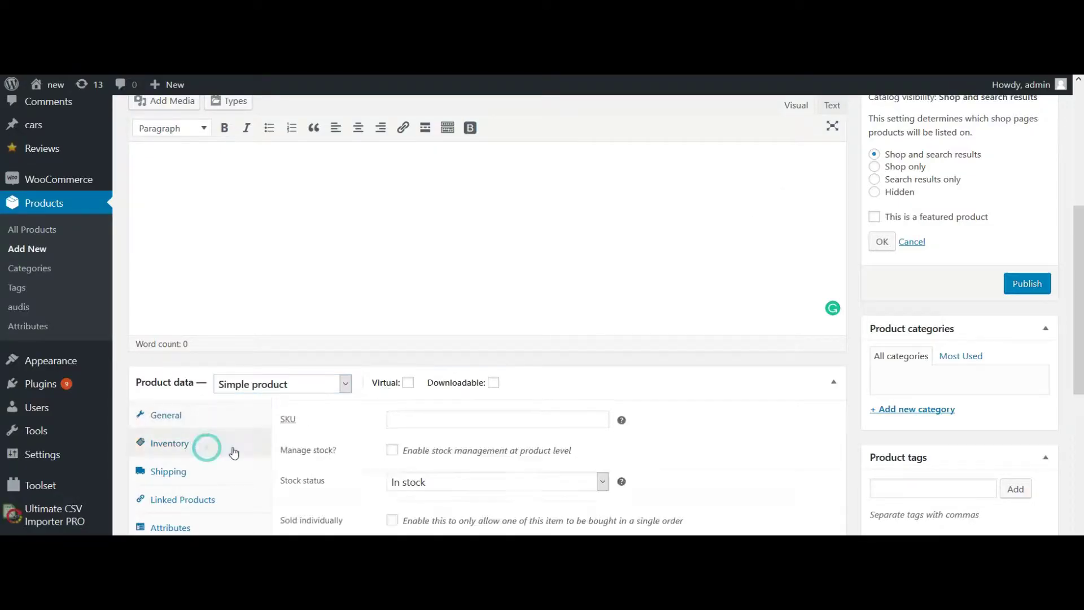
scroll(387, 400, "down", 1)
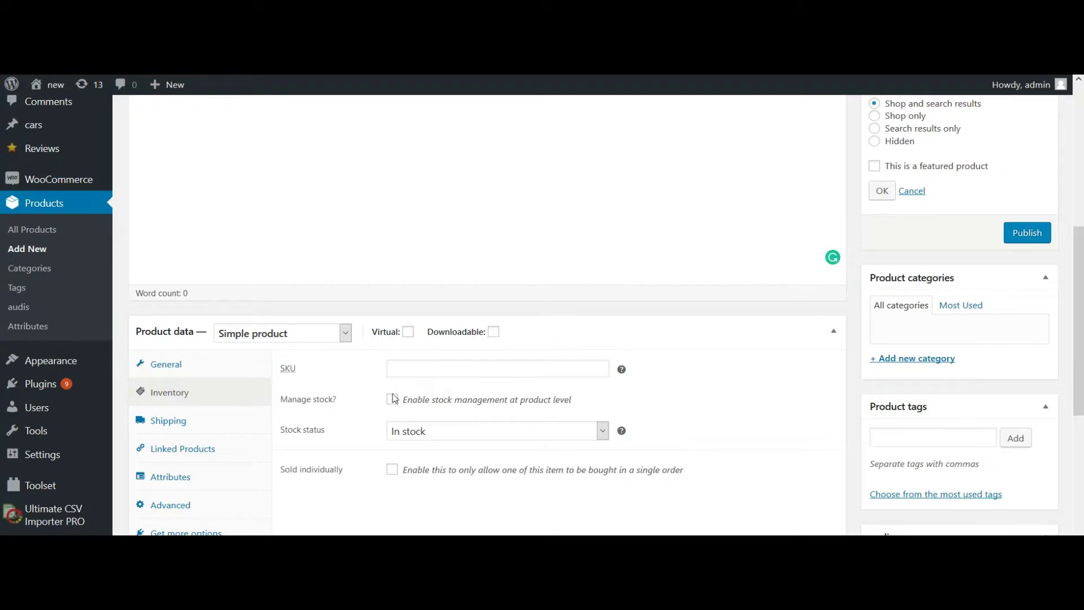
left_click(392, 398)
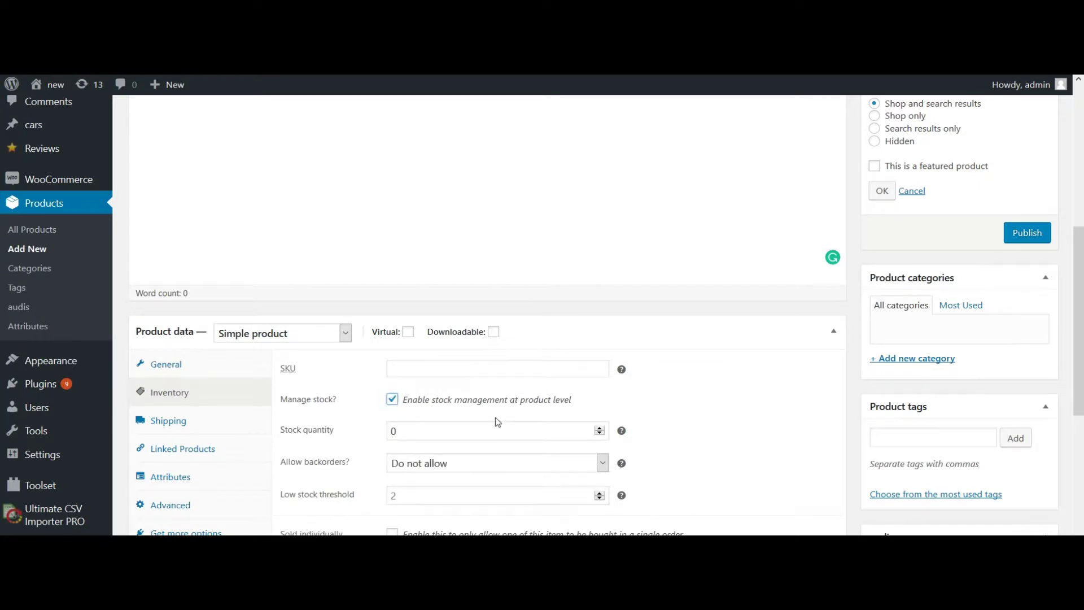
scroll(495, 422, "down", 1)
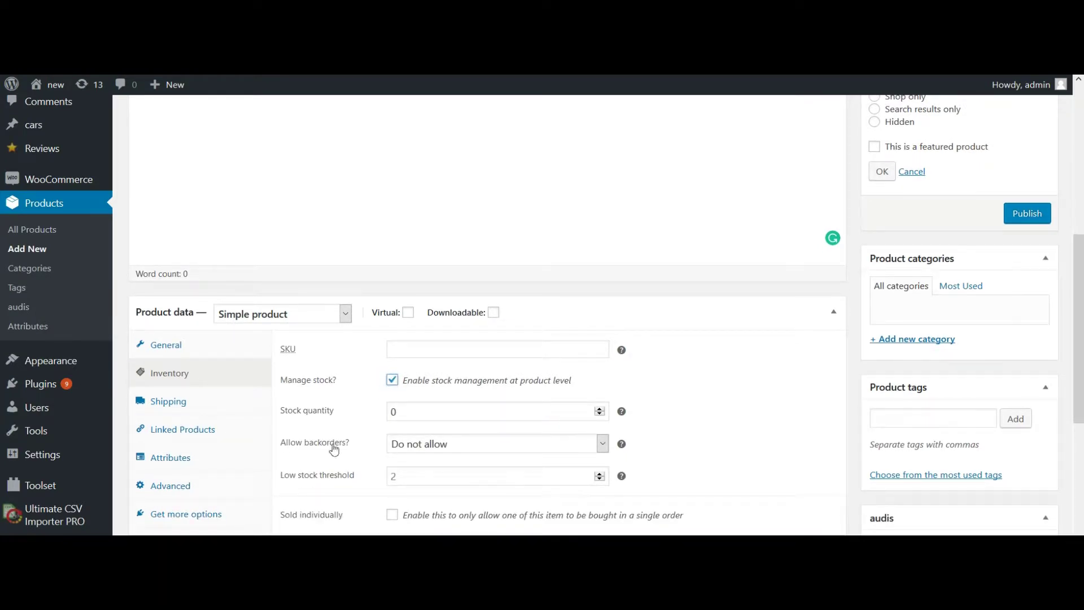
scroll(557, 410, "down", 1)
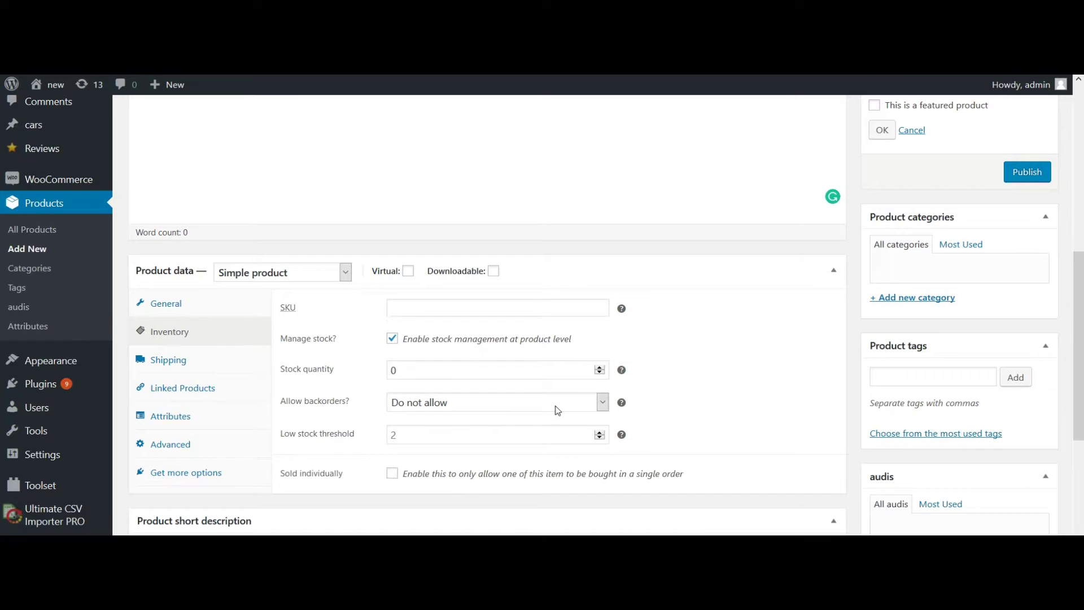
left_click(557, 409)
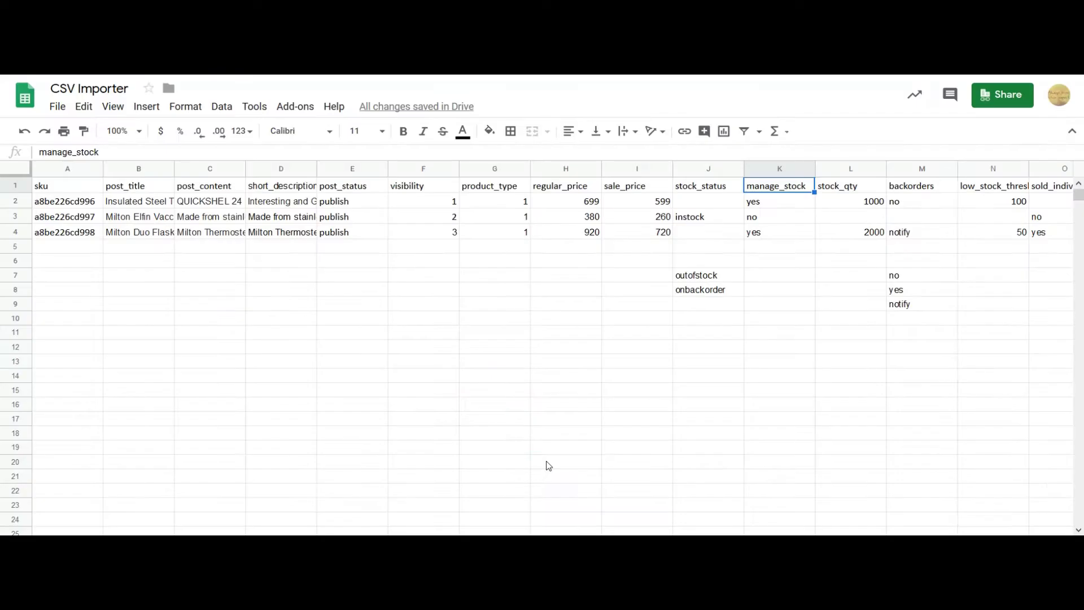
left_click(910, 203)
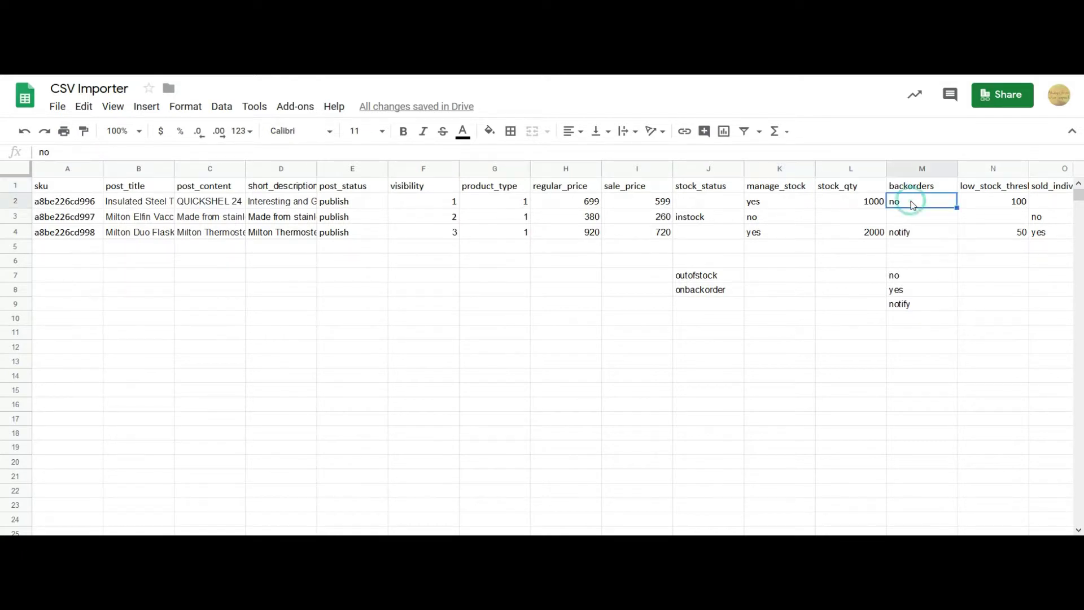
left_click(977, 200)
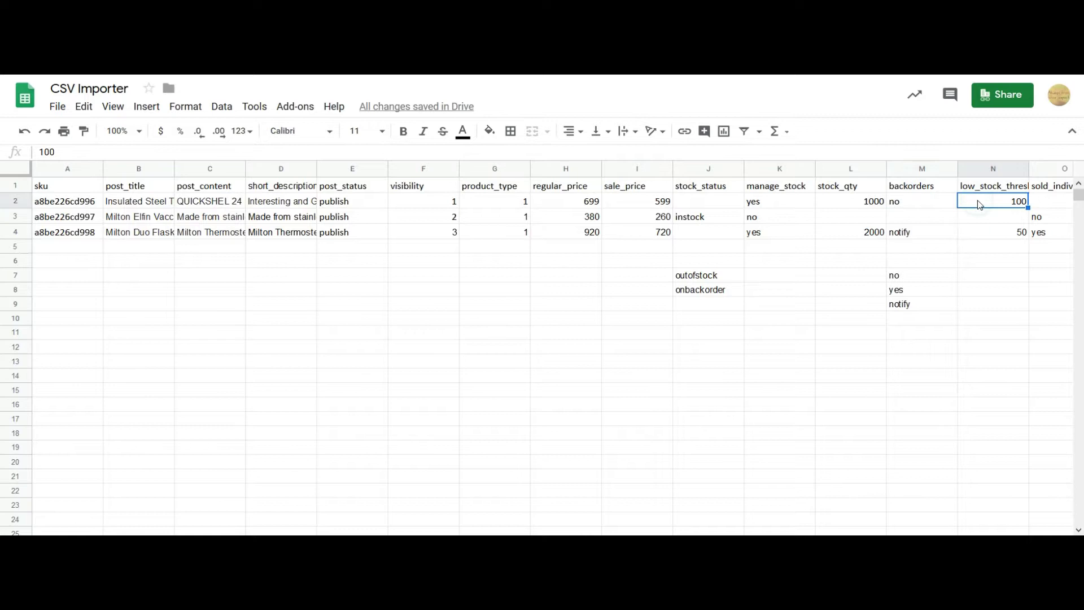
key("Right")
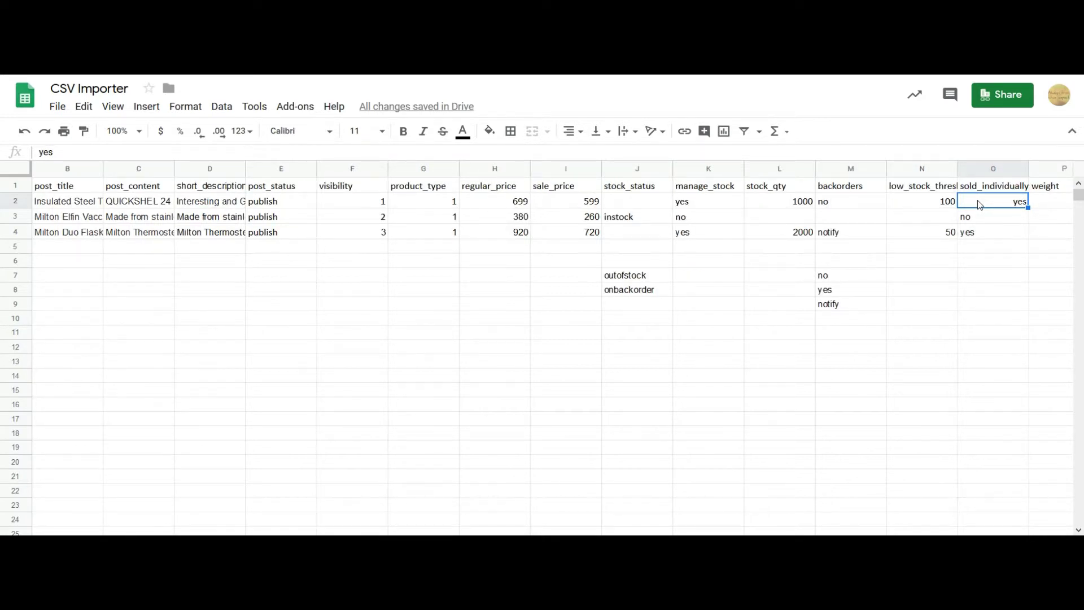
key("ctrl+Tab")
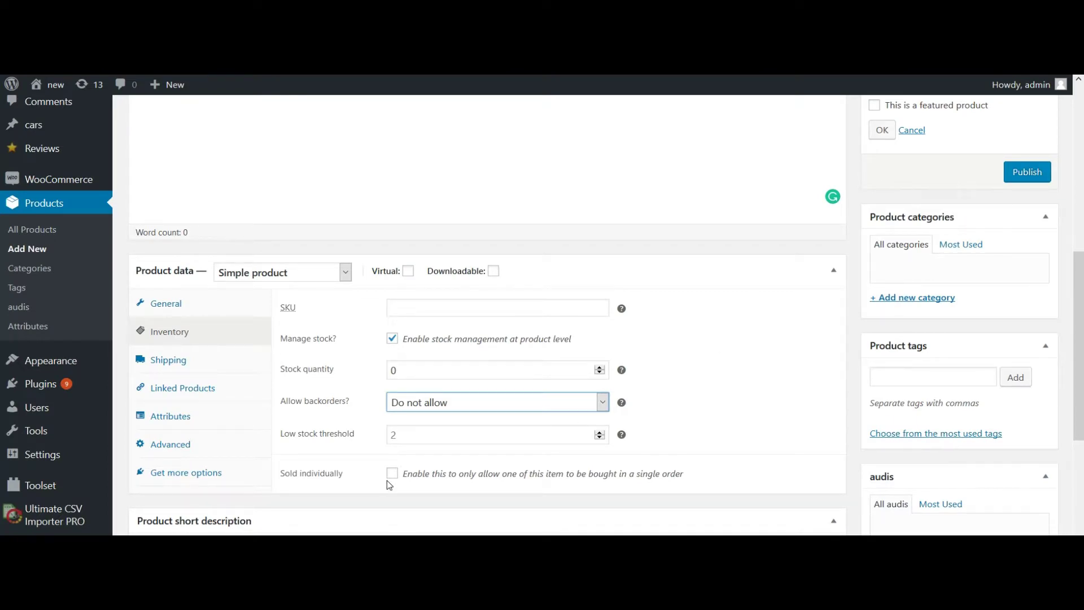
key("ctrl+Tab")
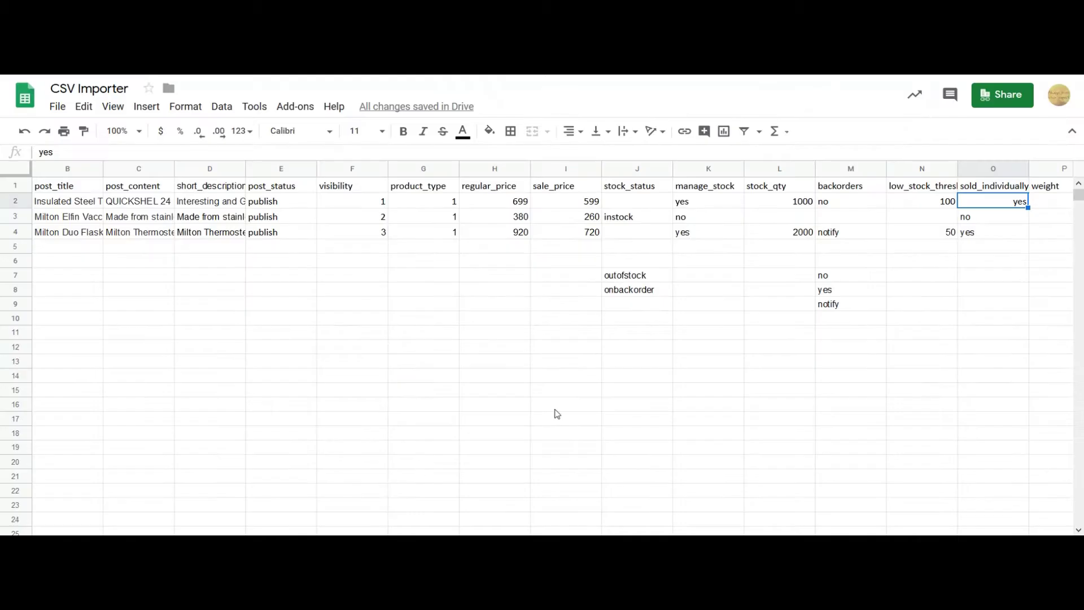
key("Right")
key("Right")
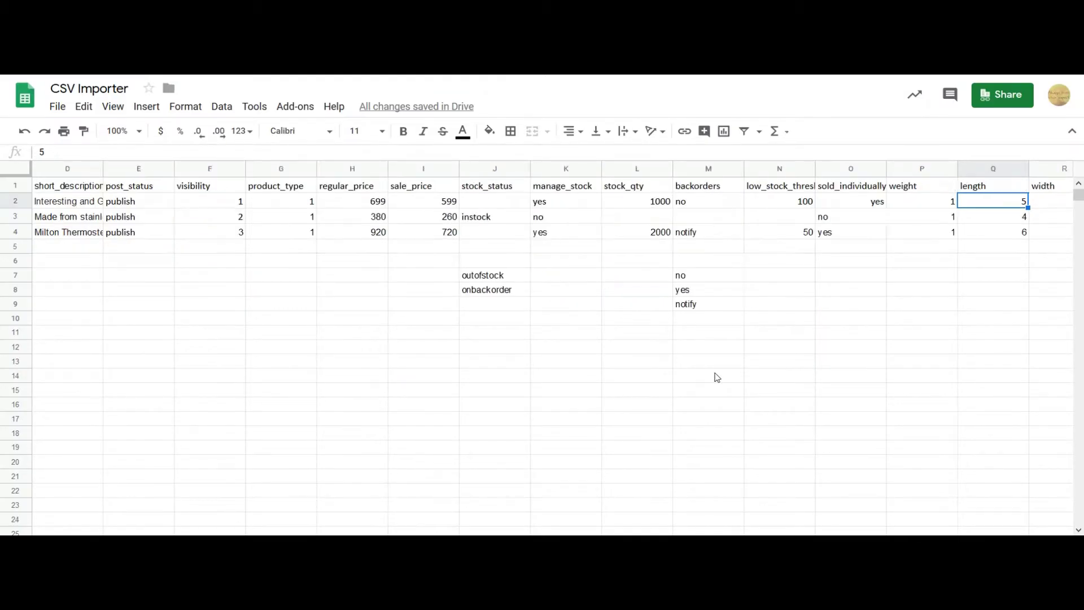
key("Right")
key("Right")
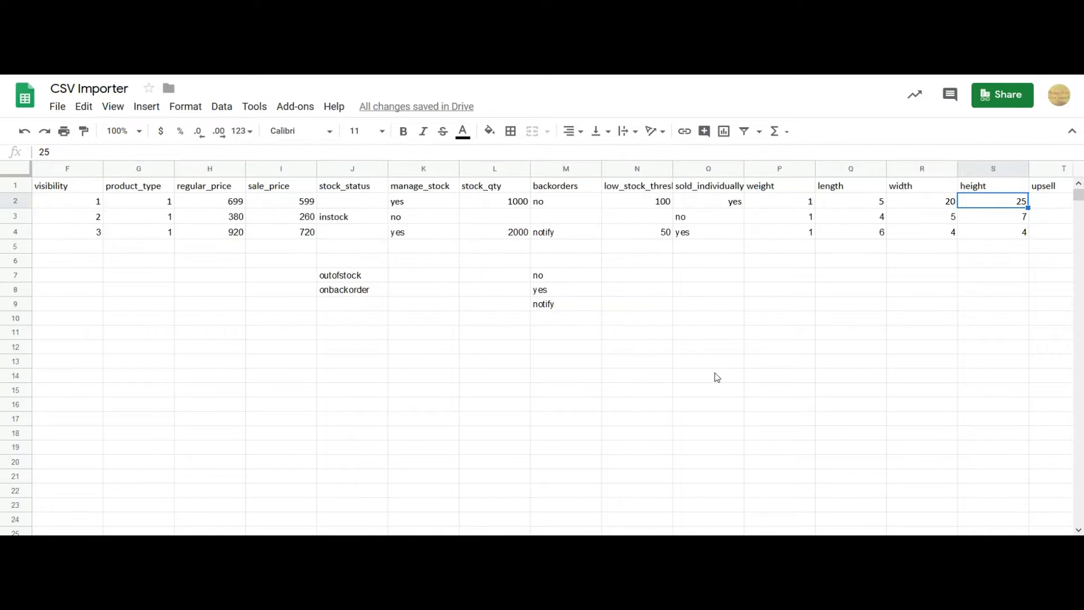
key("Right")
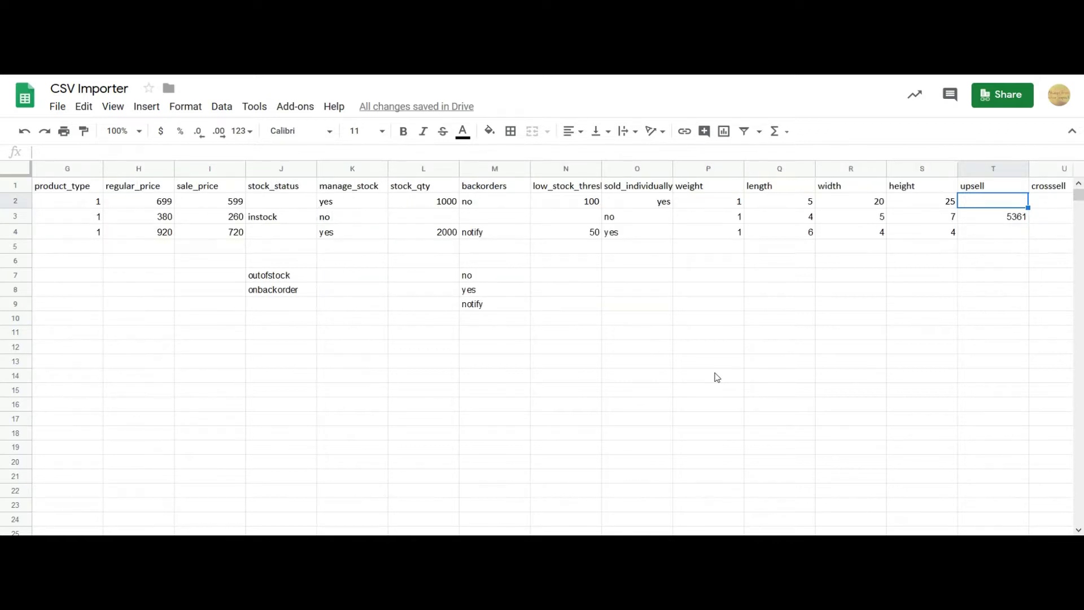
key("Right")
key("Left")
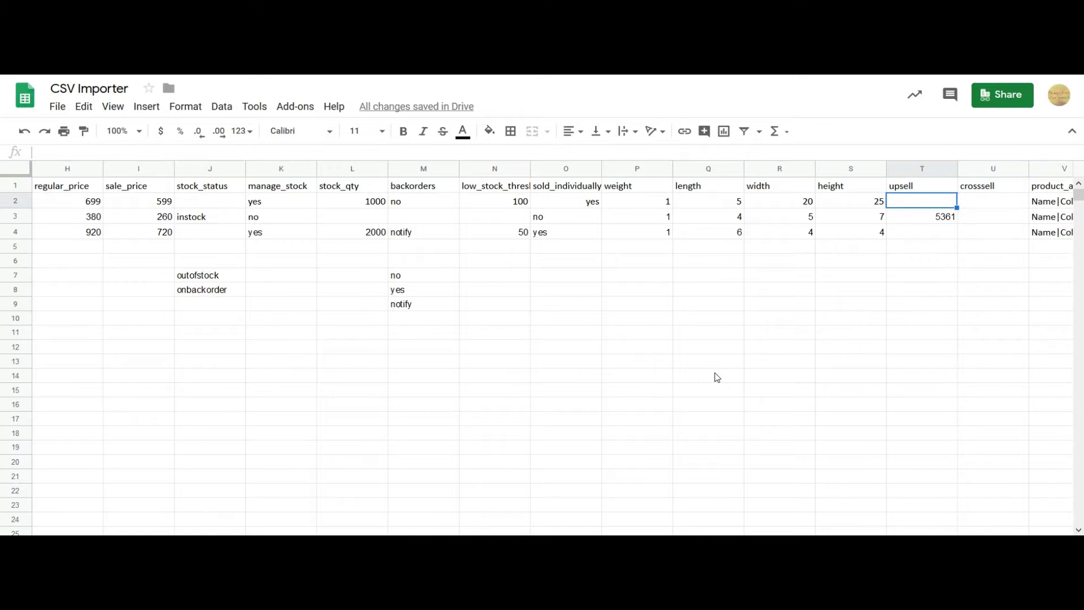
key("Down")
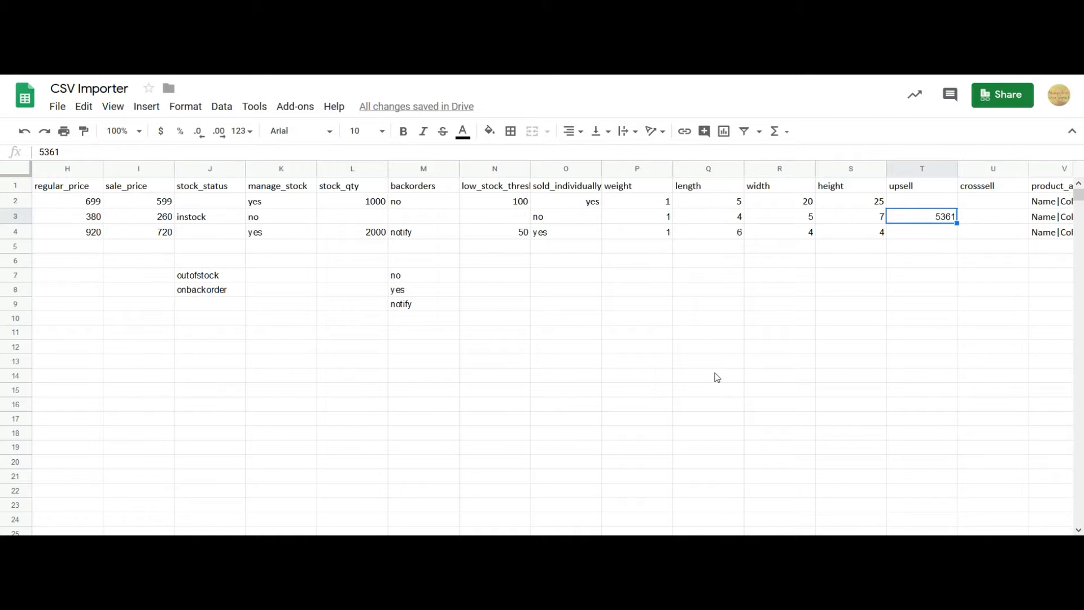
- Check the neighbouring attribute cells, then delete the pipe before 800ml in cell W2
key("Right")
key("Right")
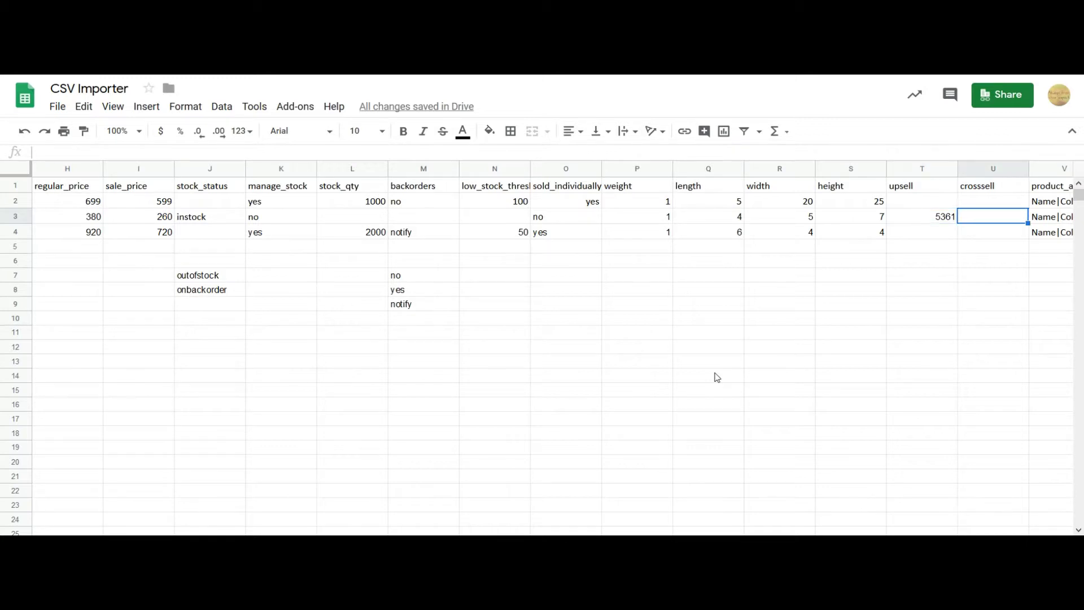
key("Right")
key("Right")
key("Left")
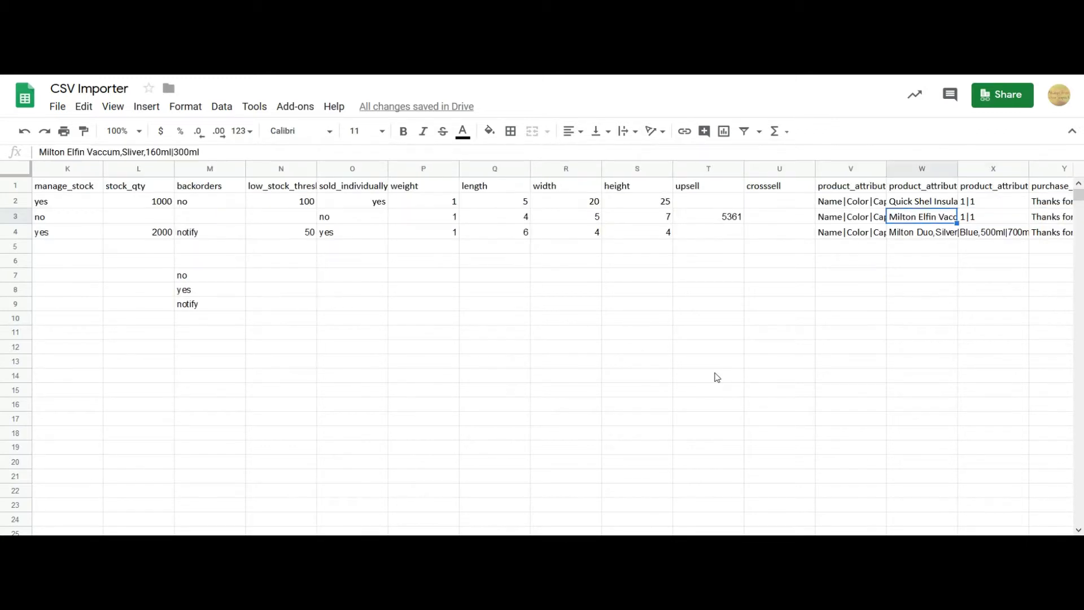
key("Left")
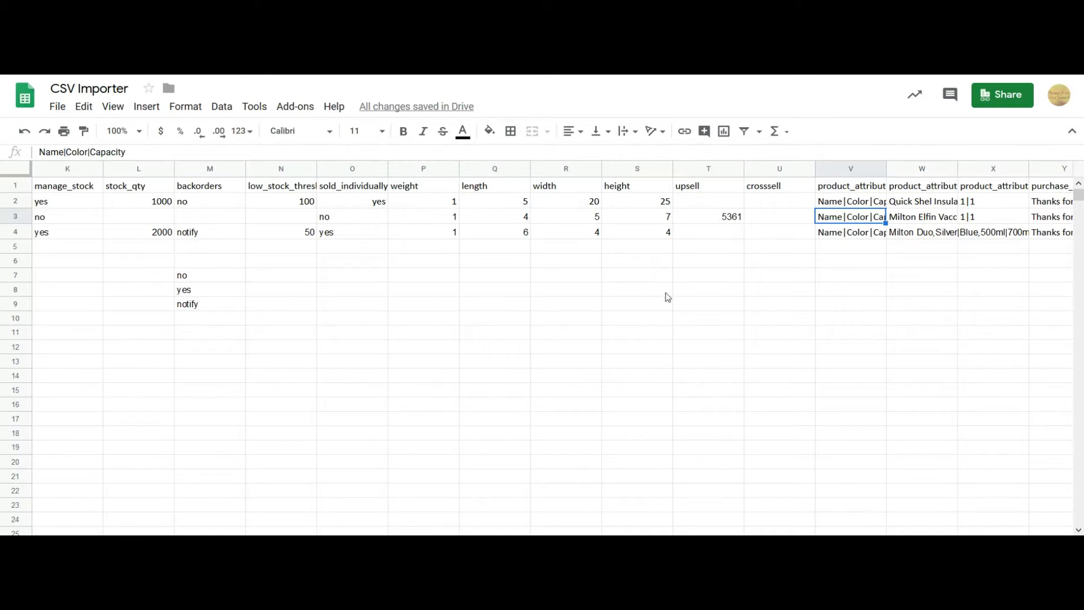
left_click(940, 205)
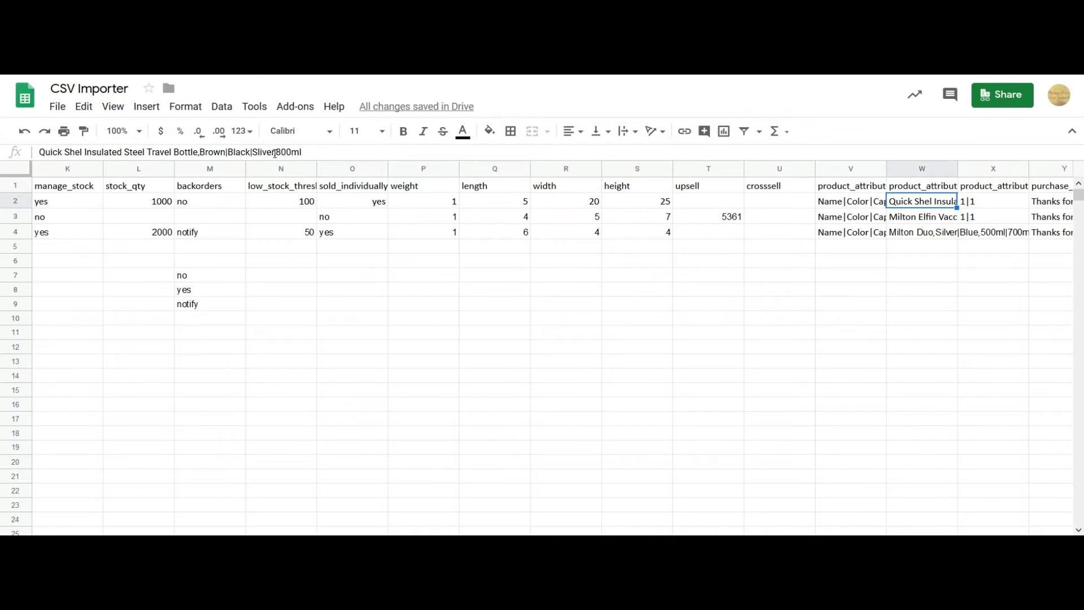
key("BackSpace")
- Insert a comma before 800ml in W2 and commit the edit
type(",")
left_click(986, 205)
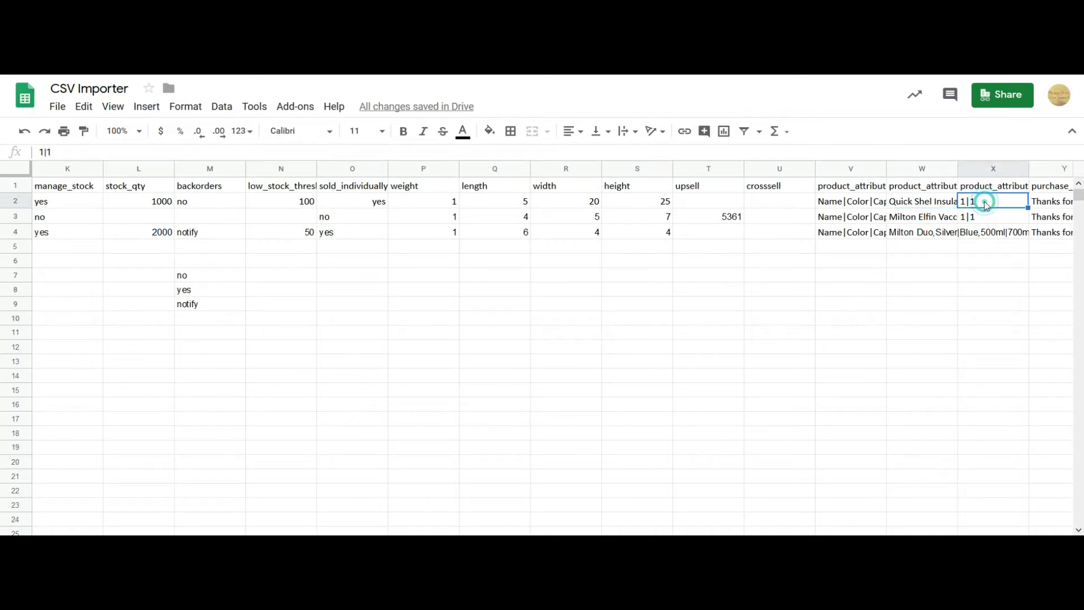
left_click(986, 185)
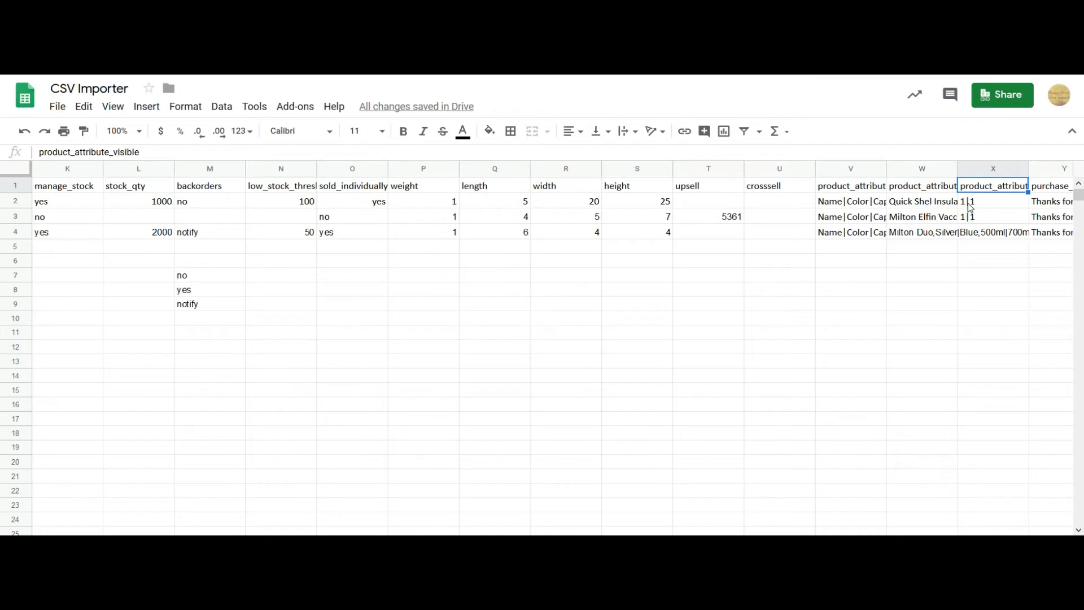
- Review the purchase_note, product_tag, featured image and image gallery columns for the first product
key("Right")
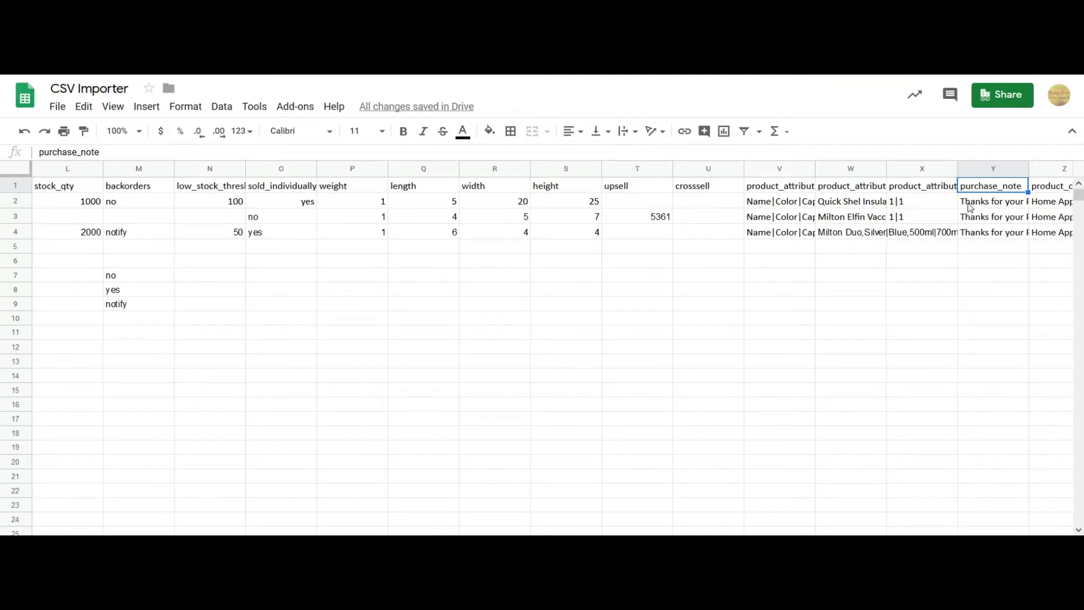
key("Right")
key("Right")
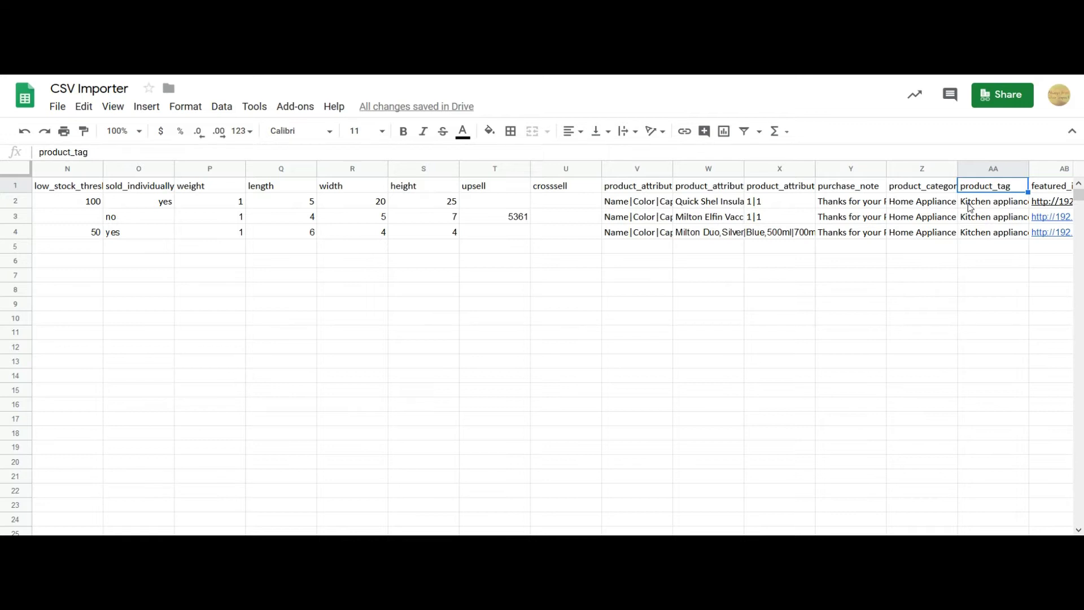
key("Down")
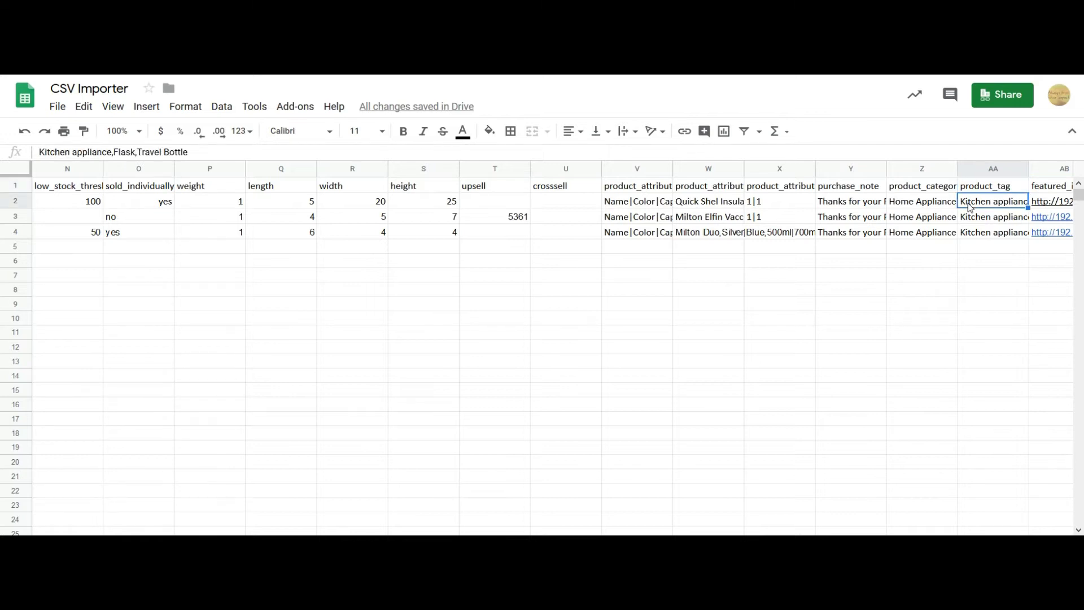
key("Right")
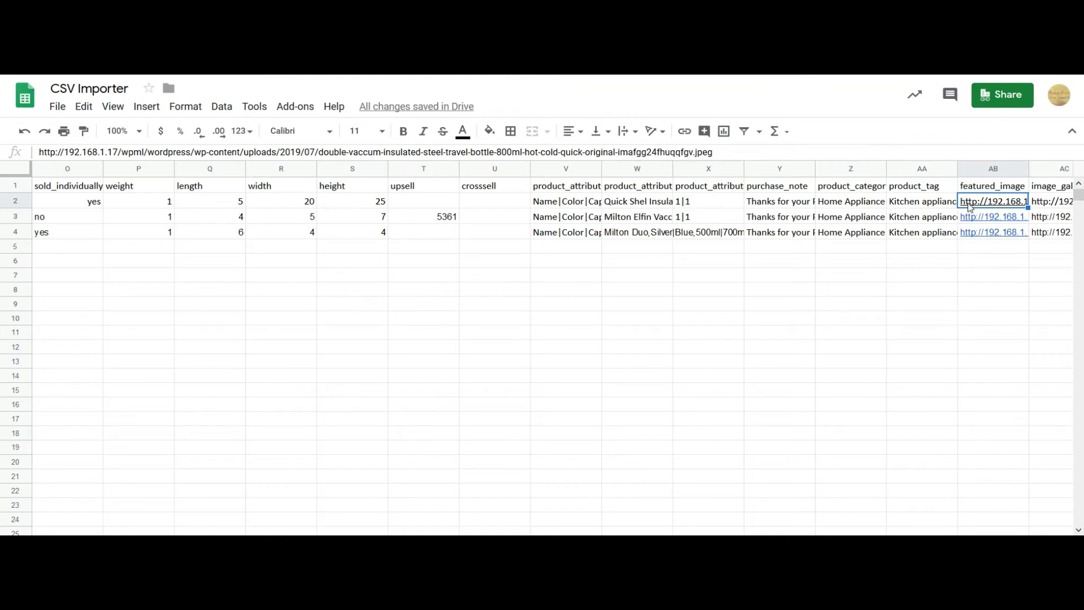
key("Right")
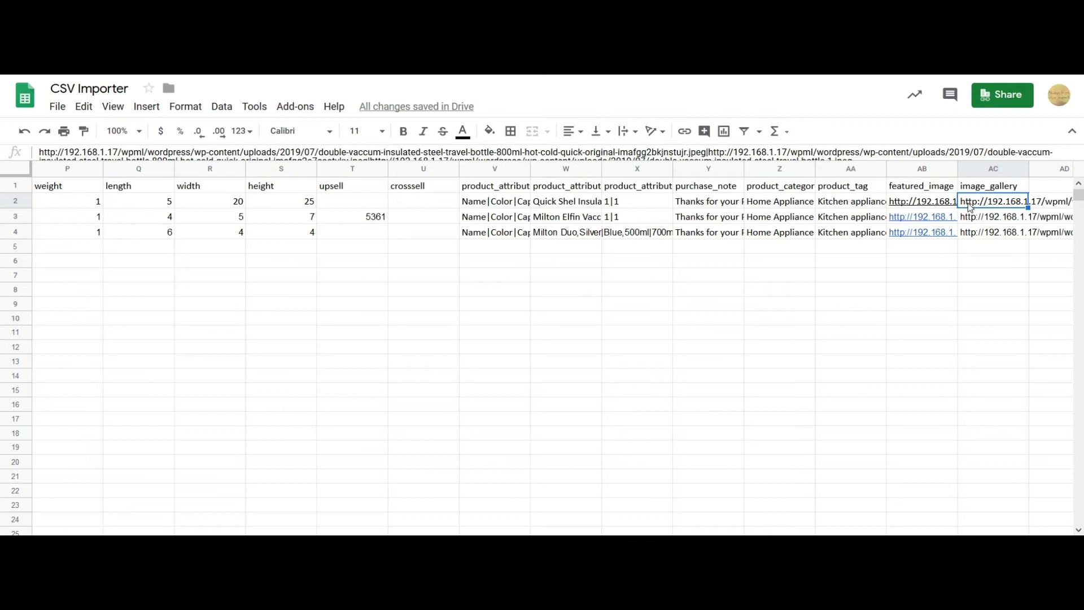
key("Left")
key("Left")
key("Left")
key("Left")
key("Left")
key("Left")
key("Left")
key("Left")
key("Left")
key("Left")
key("Left")
key("Left")
key("Left")
key("Left")
key("Left")
key("Left")
key("Left")
key("Left")
key("Left")
key("Left")
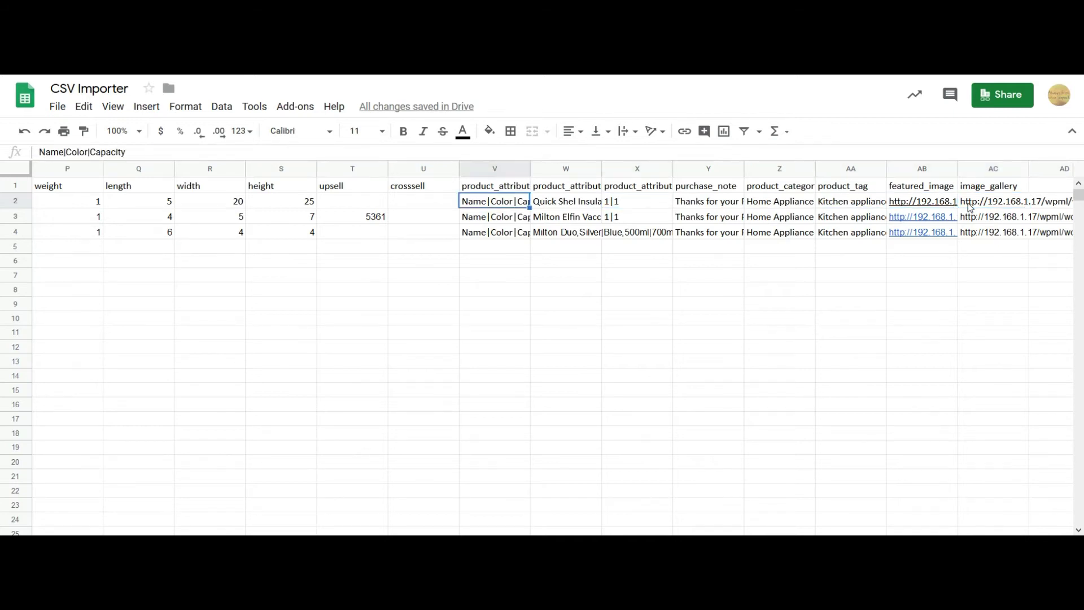
key("Left")
key("Left")
key("Left")
key("Left")
key("Left")
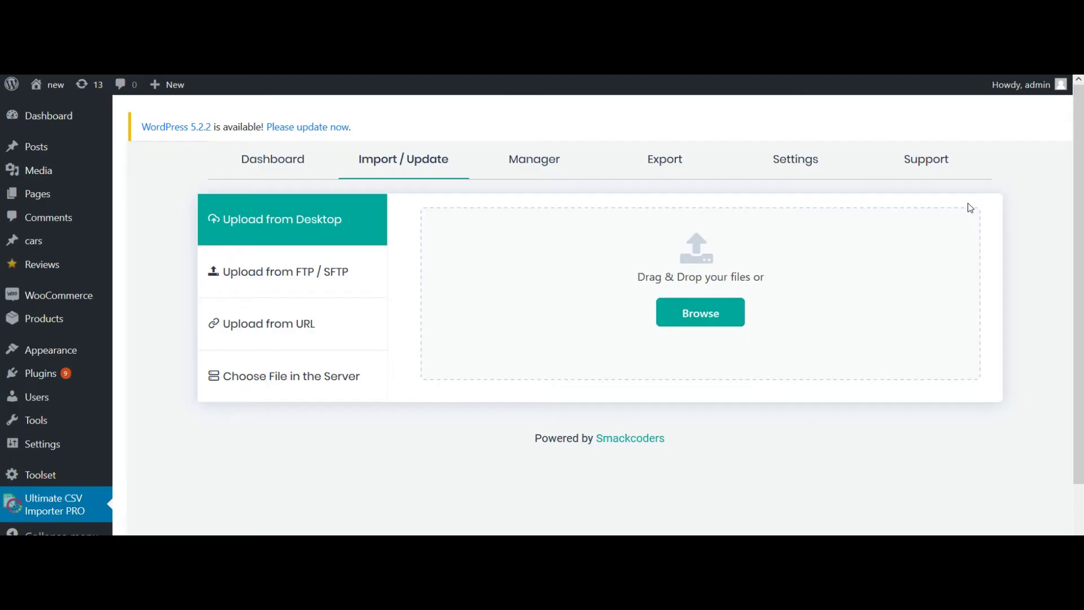
- Upload CSV Importer - WooCommerce-Product.csv as new WooCommerce Product items and continue to mapping
left_click(726, 315)
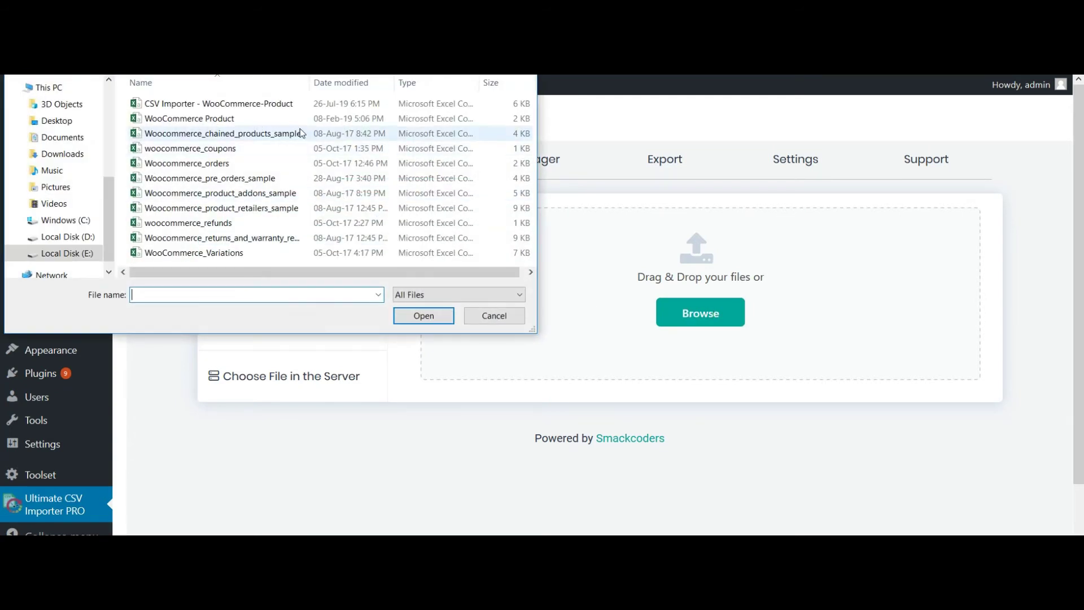
double_click(297, 106)
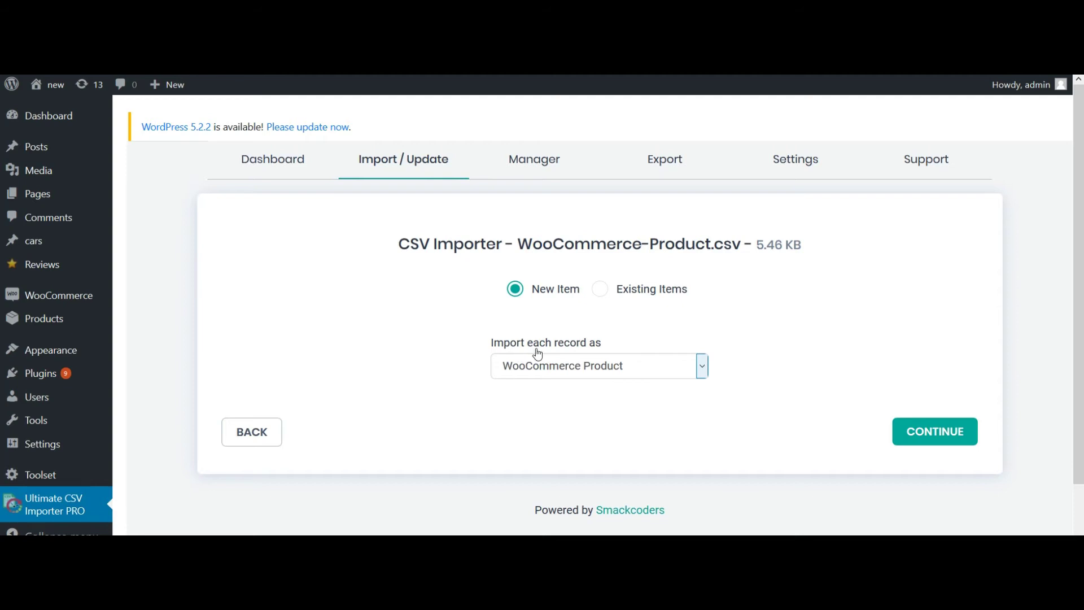
left_click(929, 435)
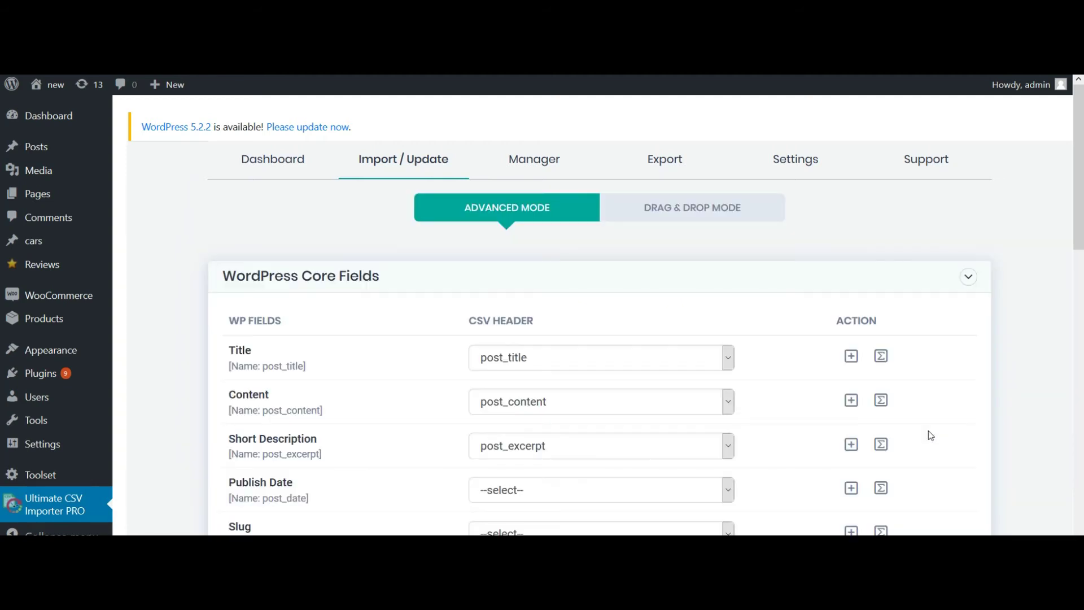
- Keep post_excerpt as the Short Description source and review the Product Meta Fields mappings
scroll(759, 405, "down", 1)
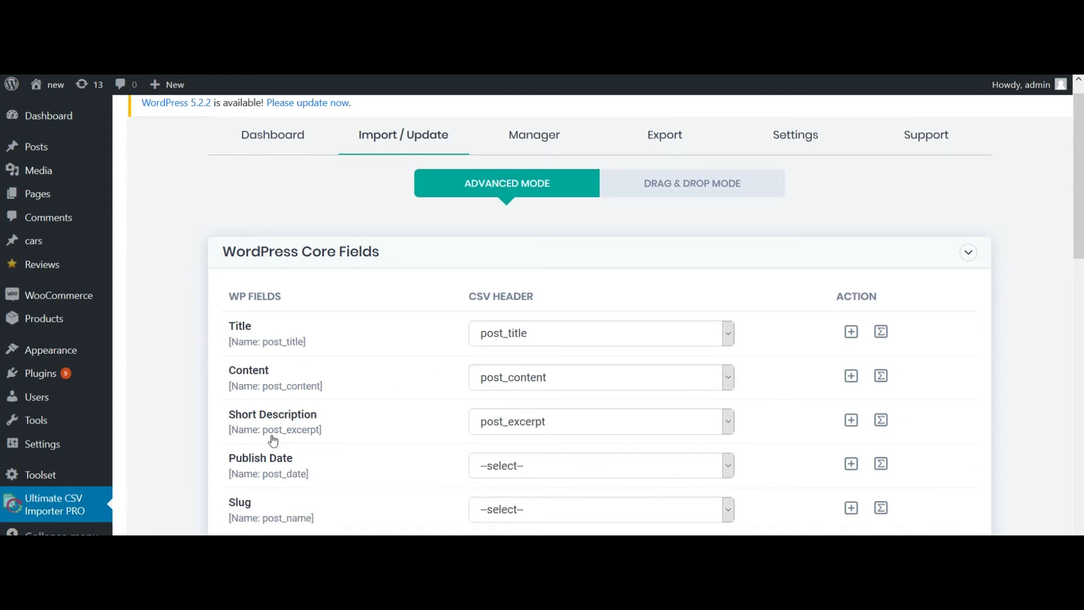
left_click(603, 432)
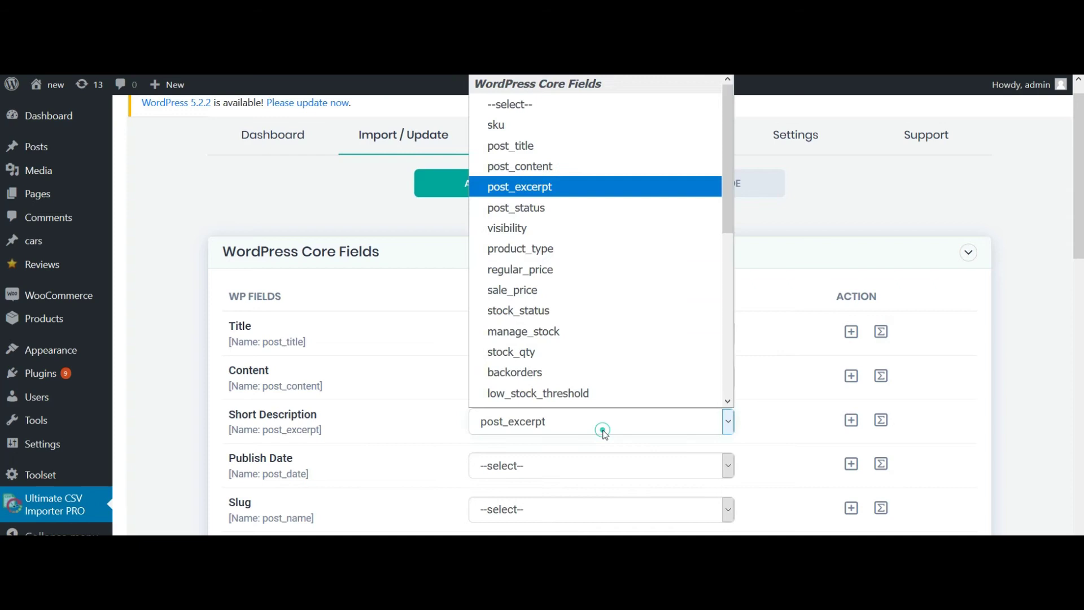
left_click(615, 194)
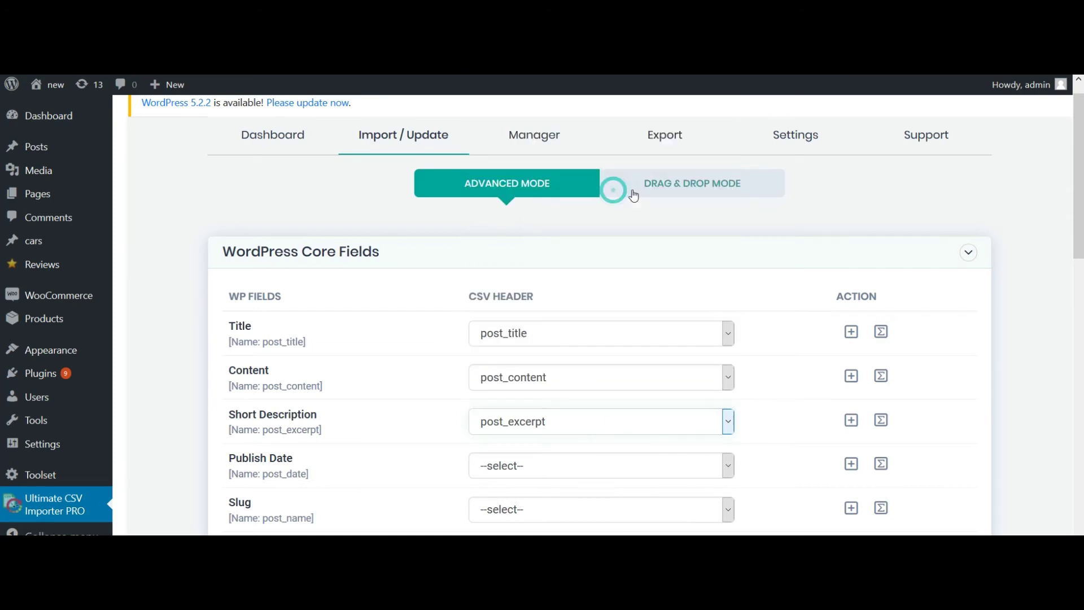
scroll(786, 409, "down", 8)
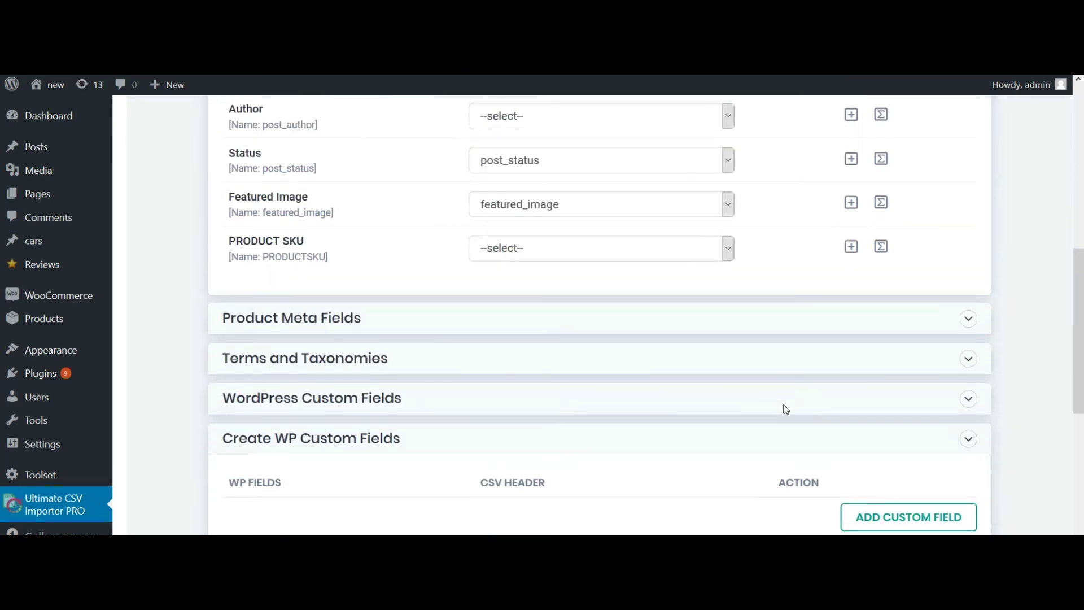
left_click(536, 320)
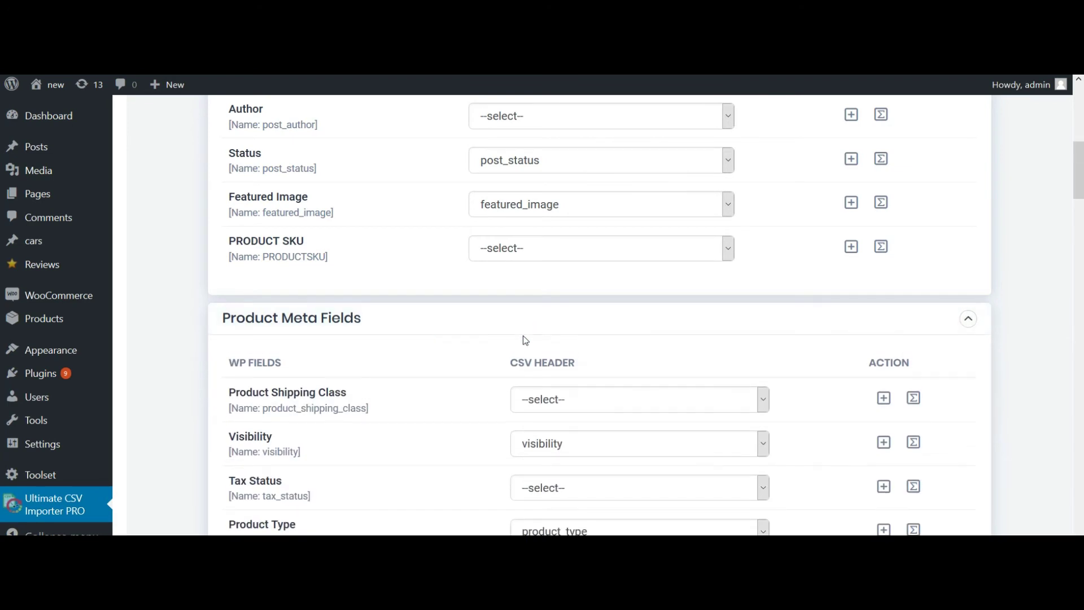
scroll(464, 462, "down", 10)
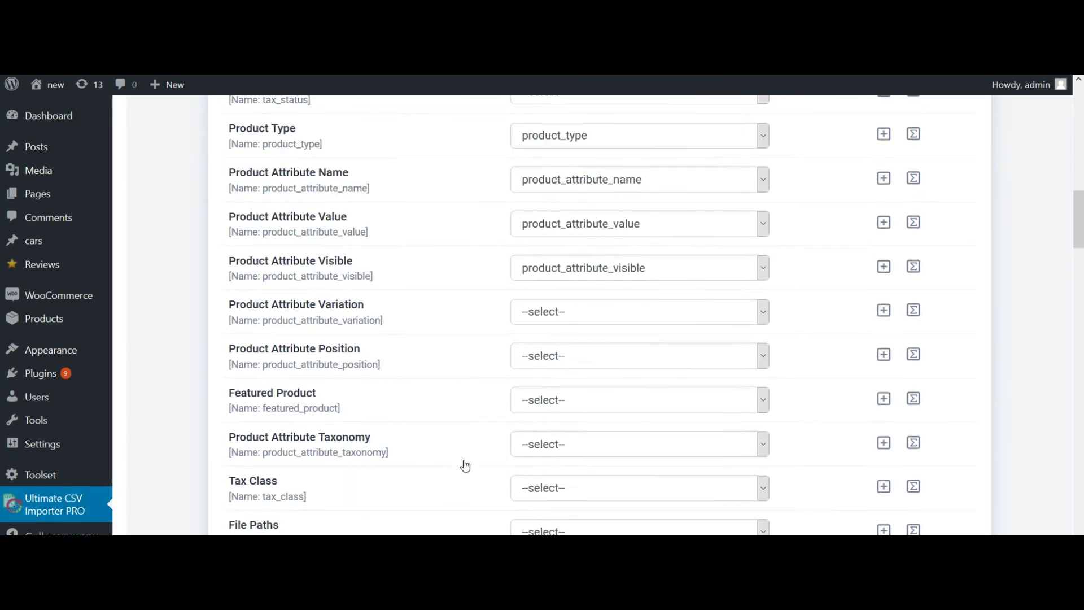
scroll(465, 465, "down", 15)
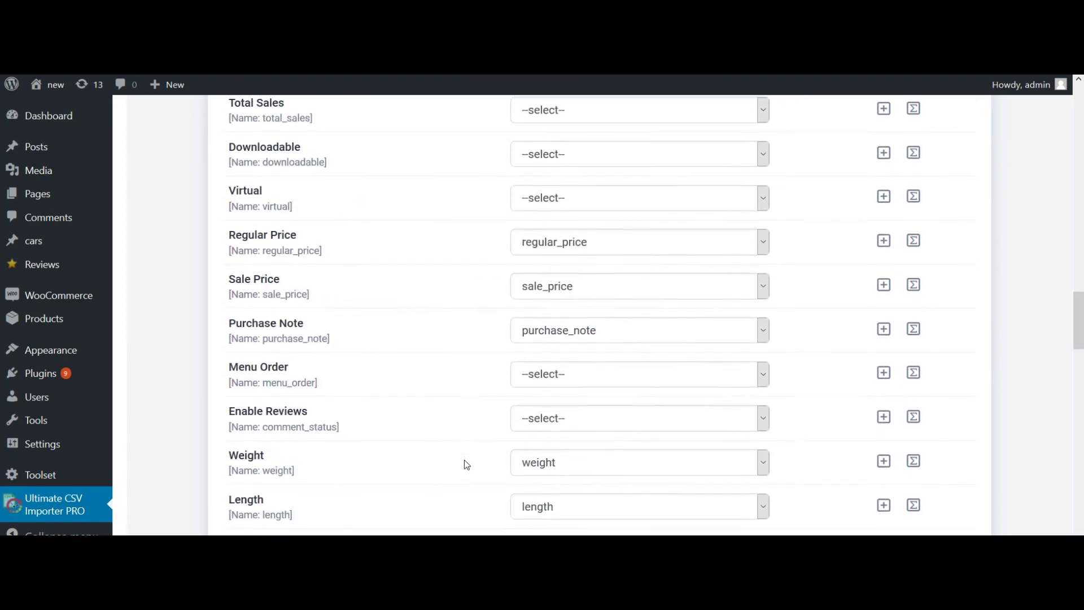
scroll(465, 466, "down", 20)
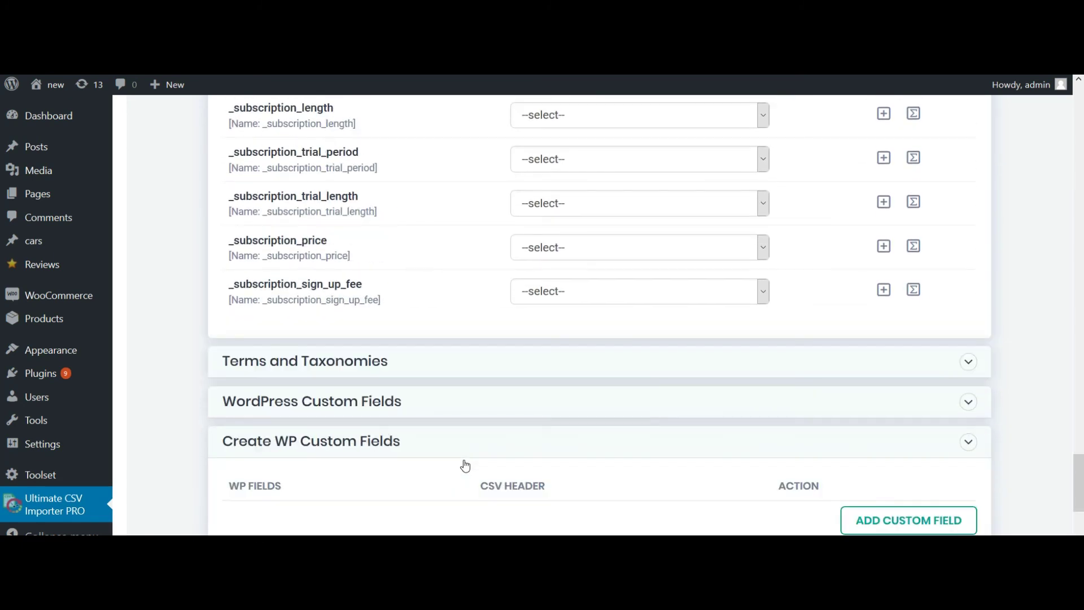
scroll(466, 464, "down", 7)
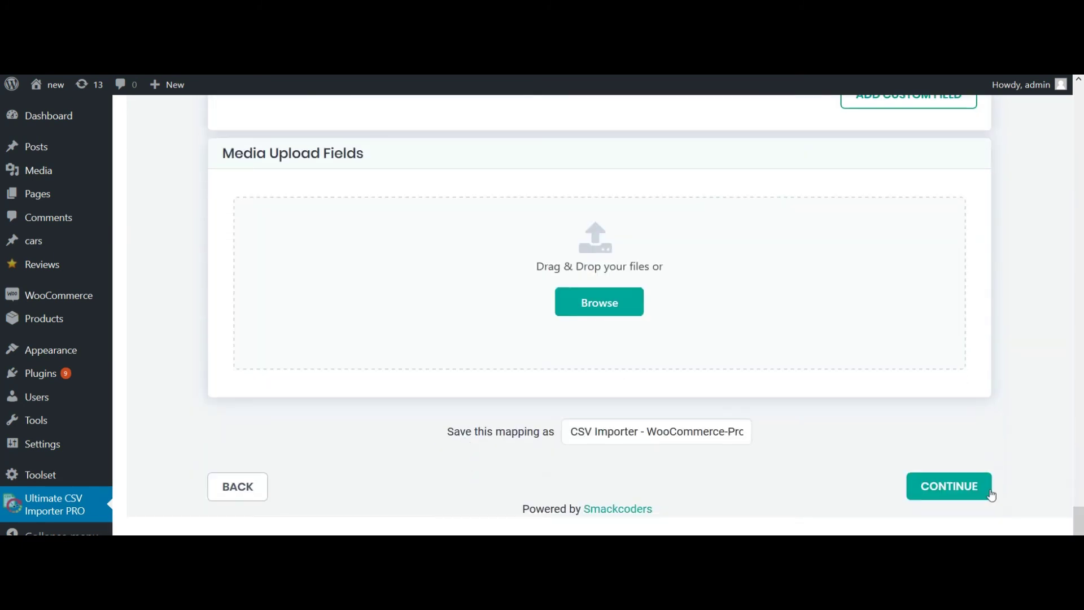
- Accept the mapping, turn on downloading external images to the media library, and continue
left_click(951, 494)
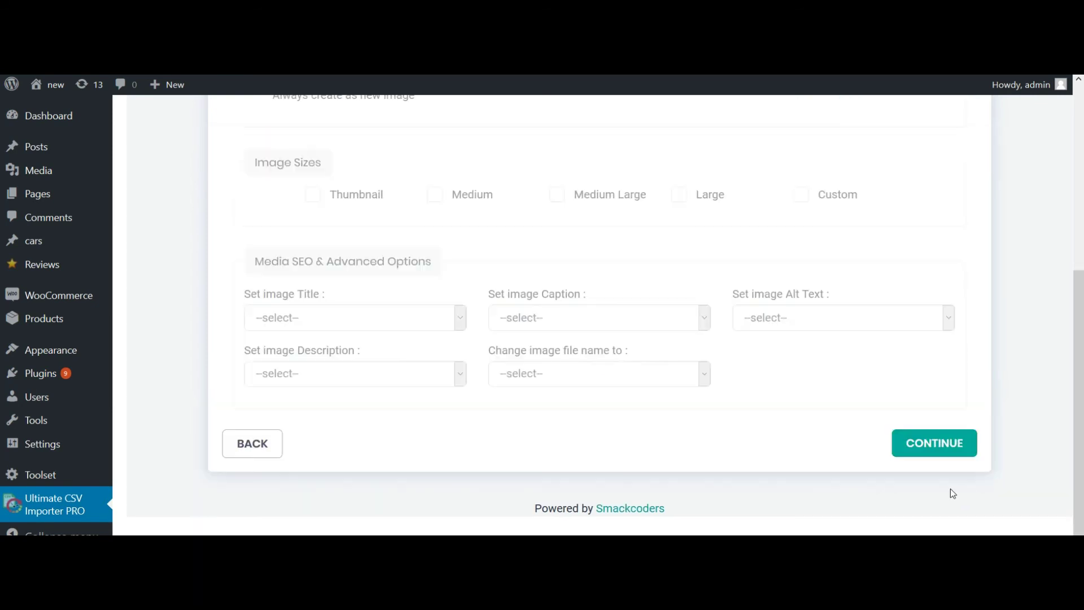
scroll(672, 350, "up", 5)
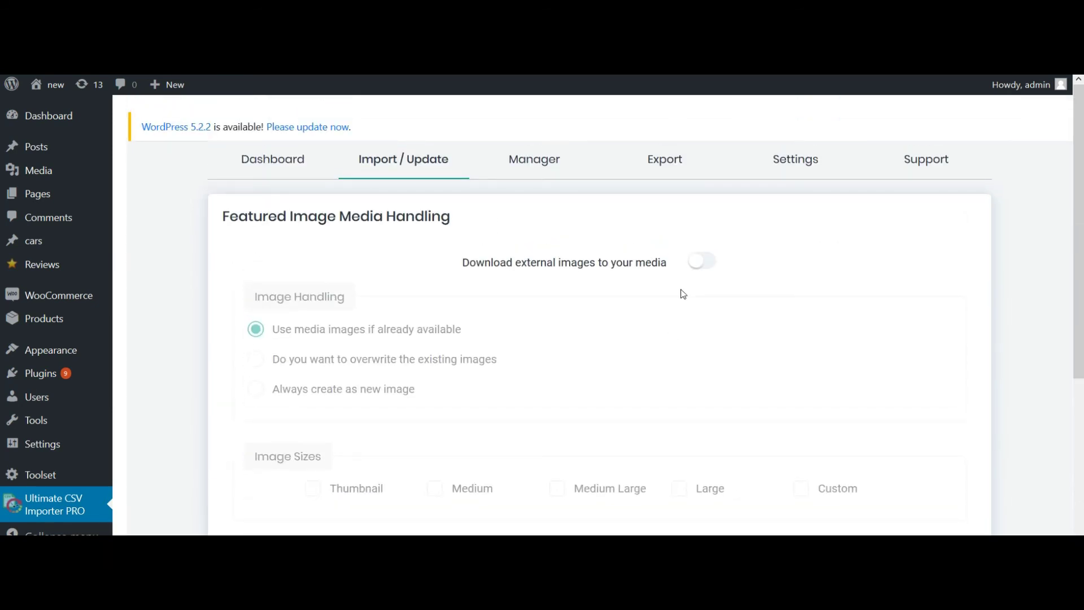
left_click(709, 264)
scroll(580, 401, "down", 5)
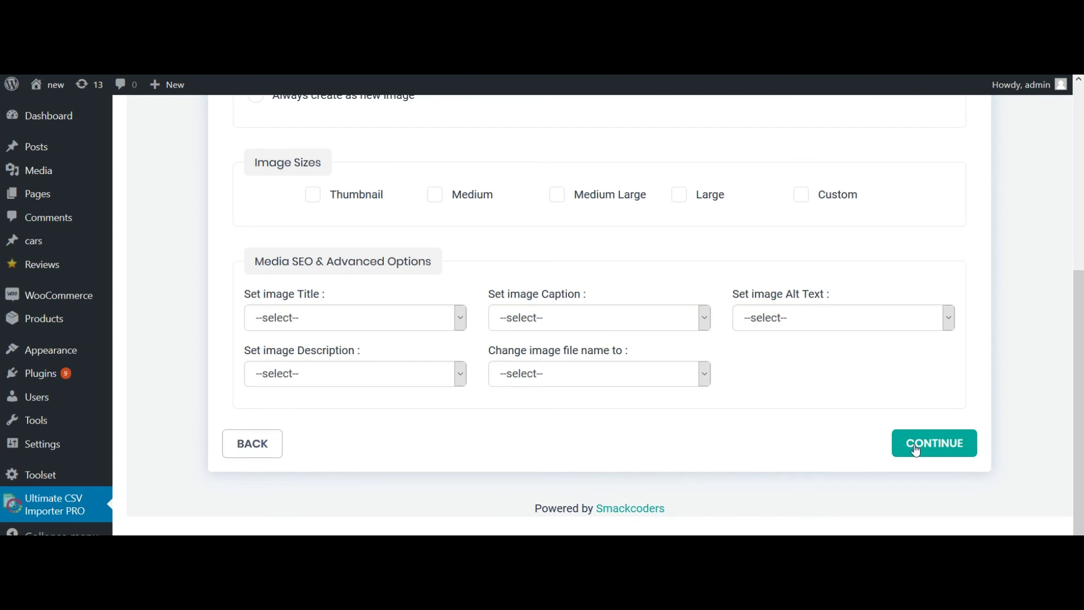
left_click(915, 450)
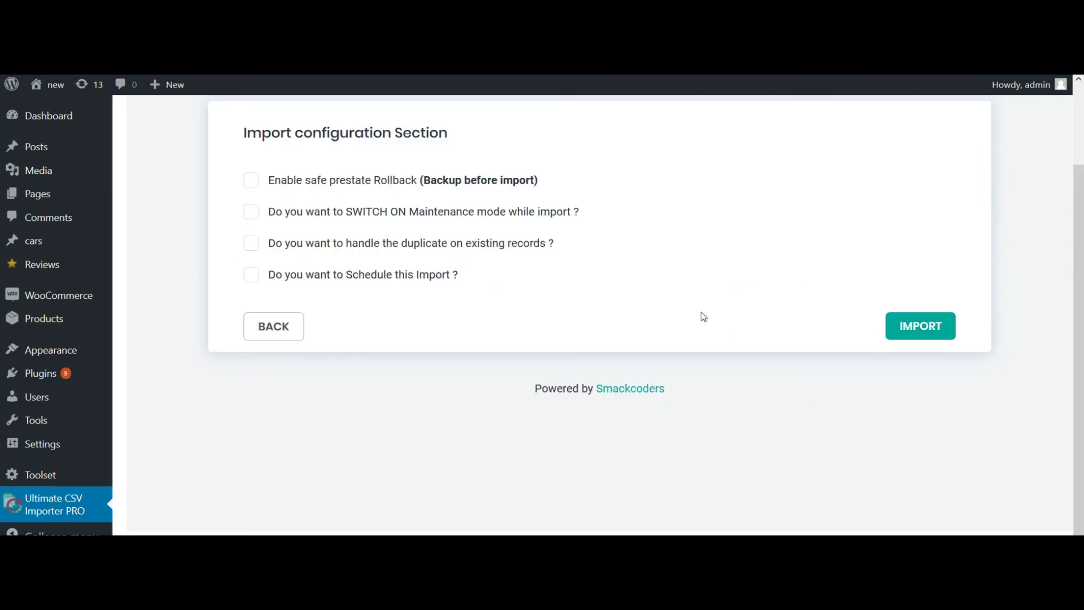
- Run the import and let all 3 product records finish importing
left_click(924, 424)
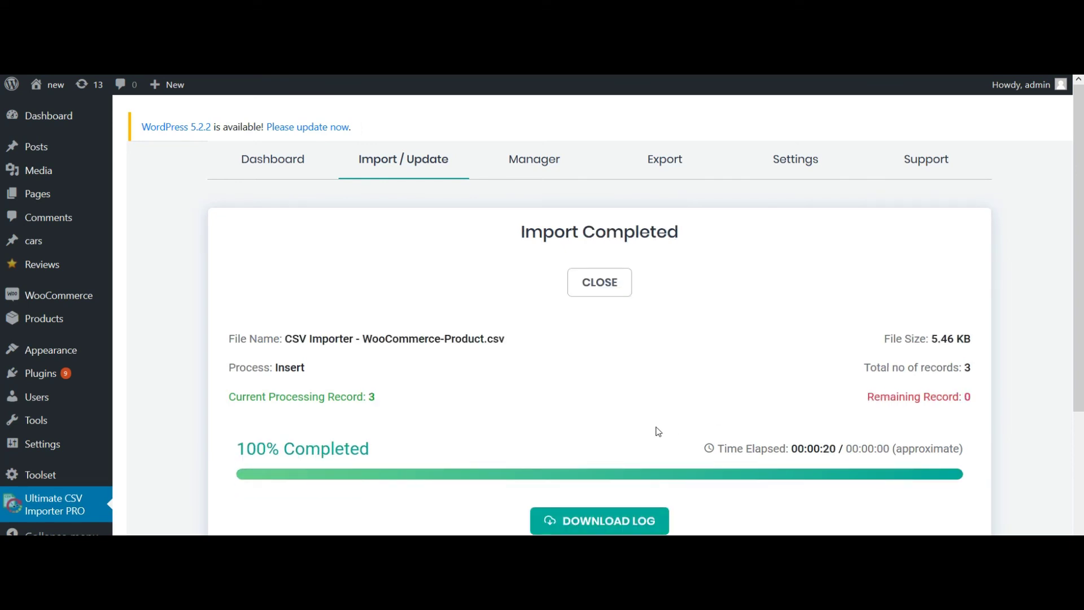
mouse_move(103, 326)
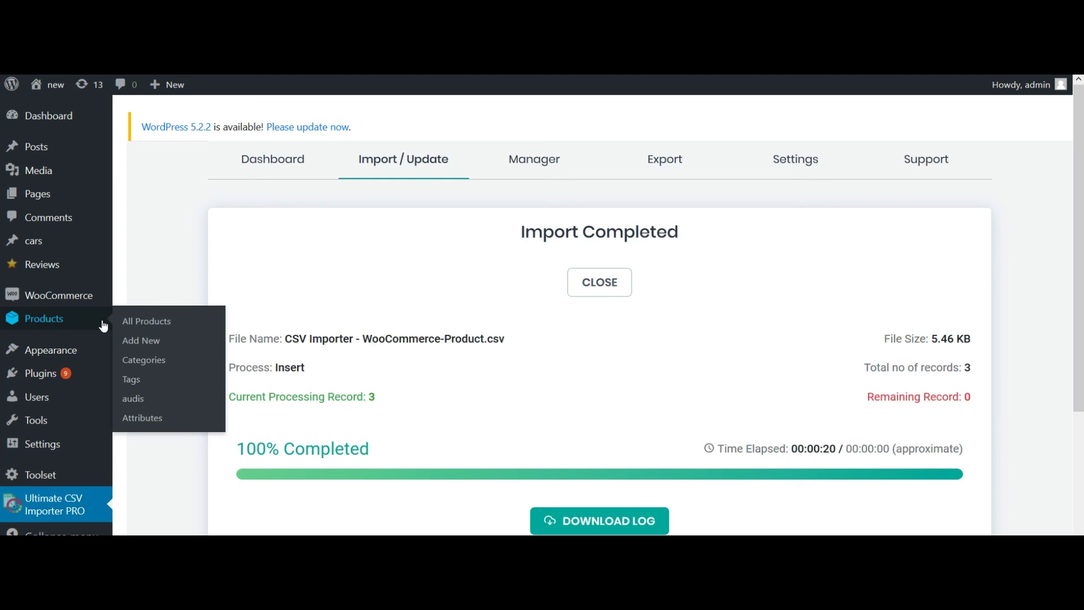
- Open All Products to see Milton Duo Flask, Milton Elfin Vaccum and Insulated Steel Travel Bottle
left_click(137, 323)
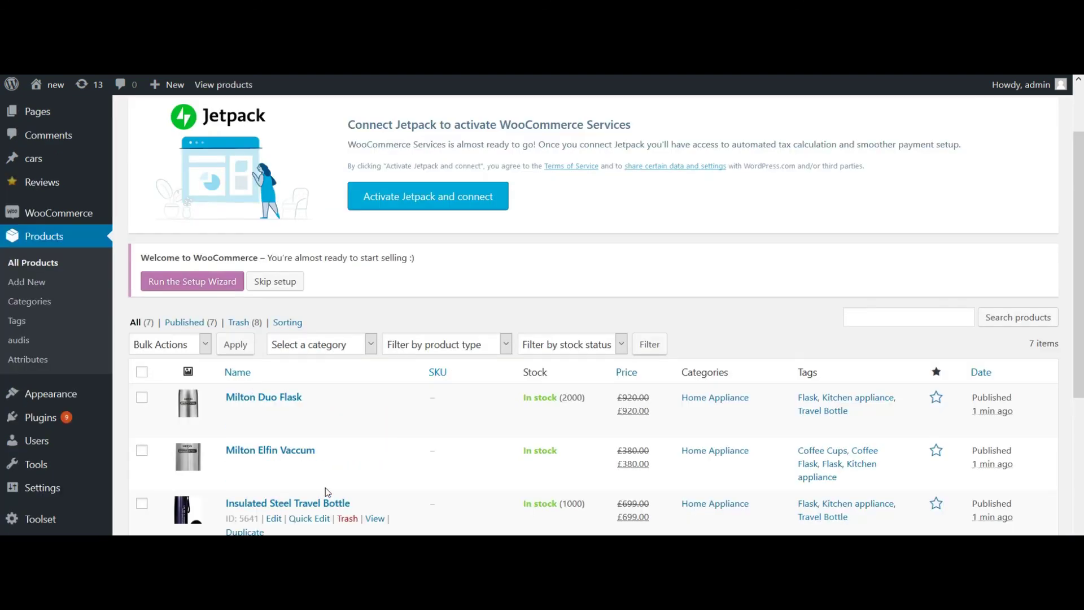